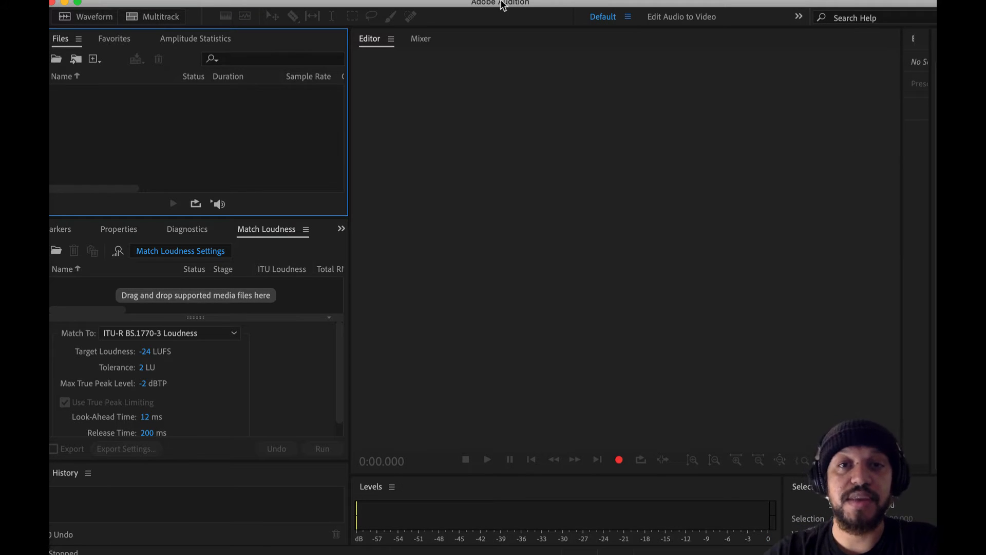
Choose the Default workspace layout
{"action": "left_click", "coordinate": [446, 1]}
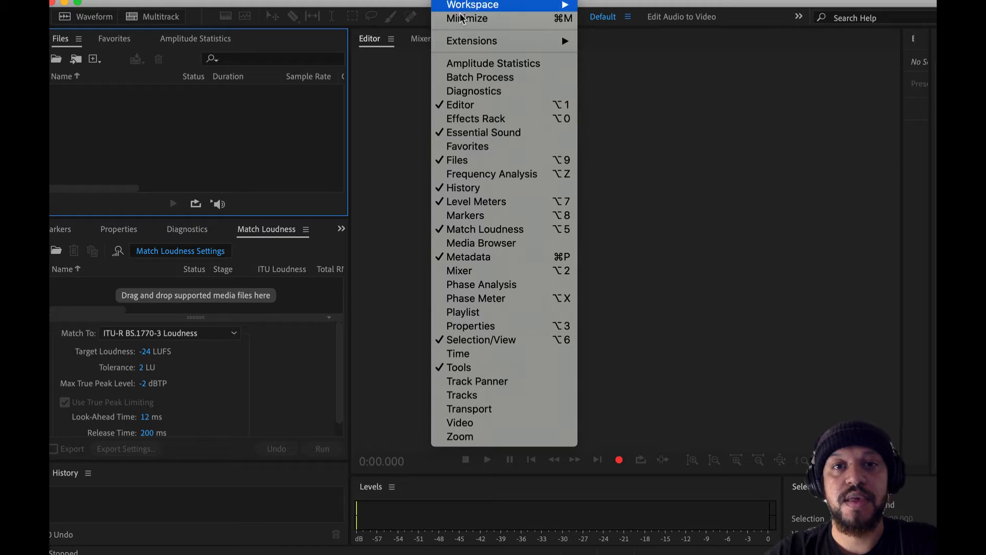
{"action": "mouse_move", "coordinate": [506, 5]}
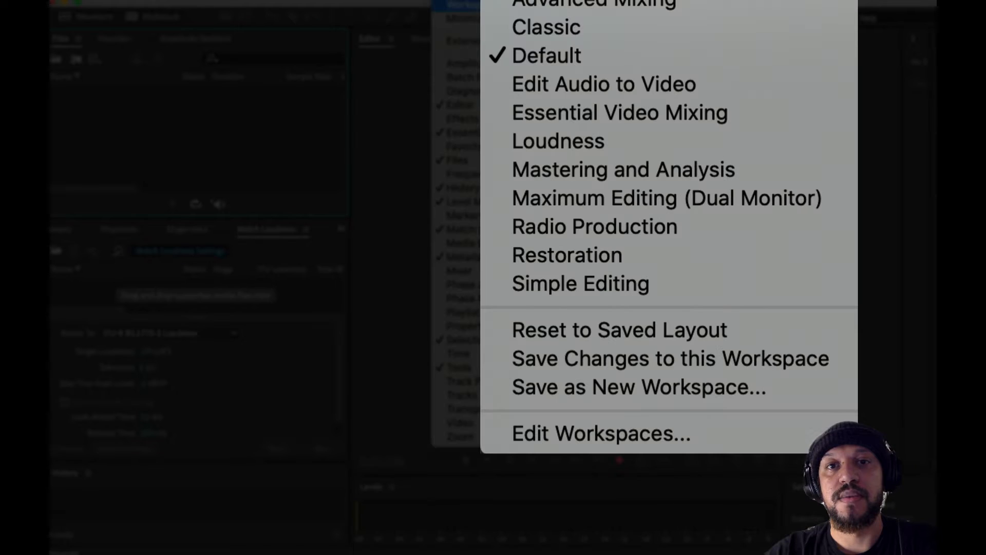
{"action": "left_click", "coordinate": [587, 47]}
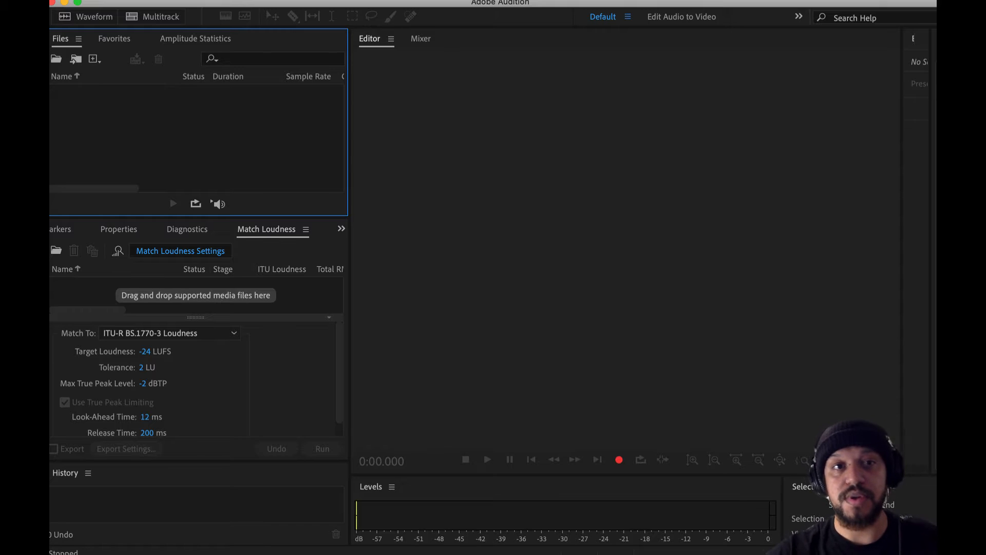
In the audio hardware preferences, keep System Default - Scarlett Solo USB as the default input and accept the settings
{"action": "left_click", "coordinate": [77, 1]}
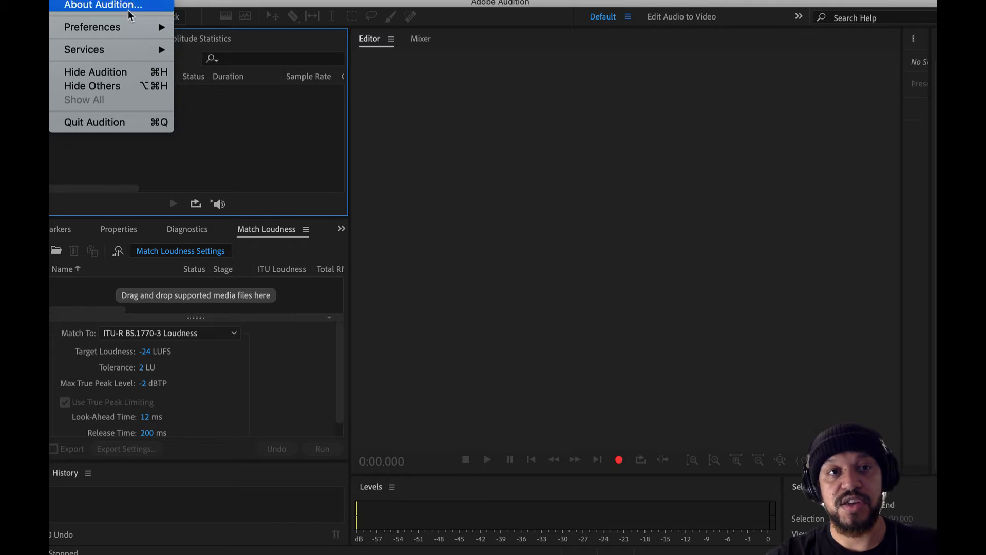
{"action": "mouse_move", "coordinate": [139, 31]}
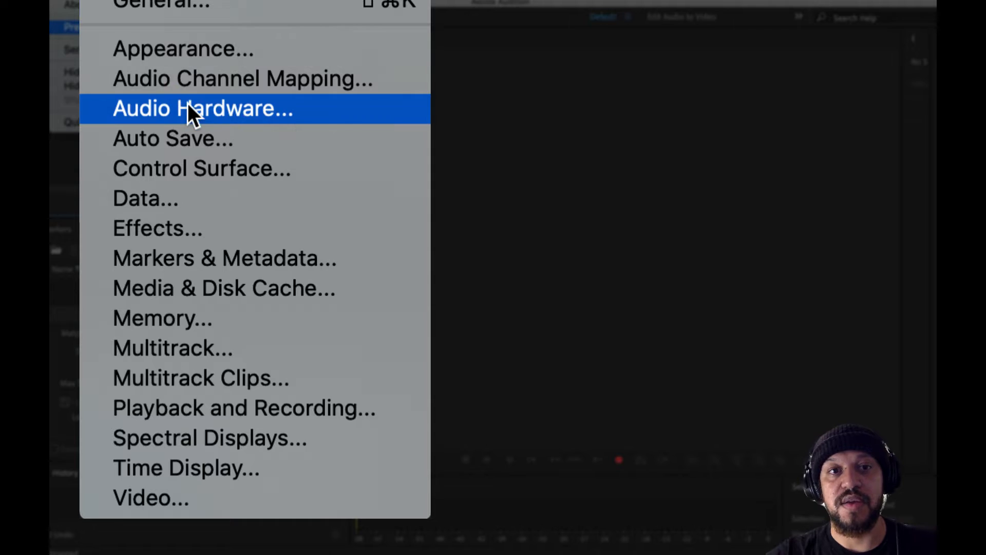
{"action": "left_click", "coordinate": [205, 110]}
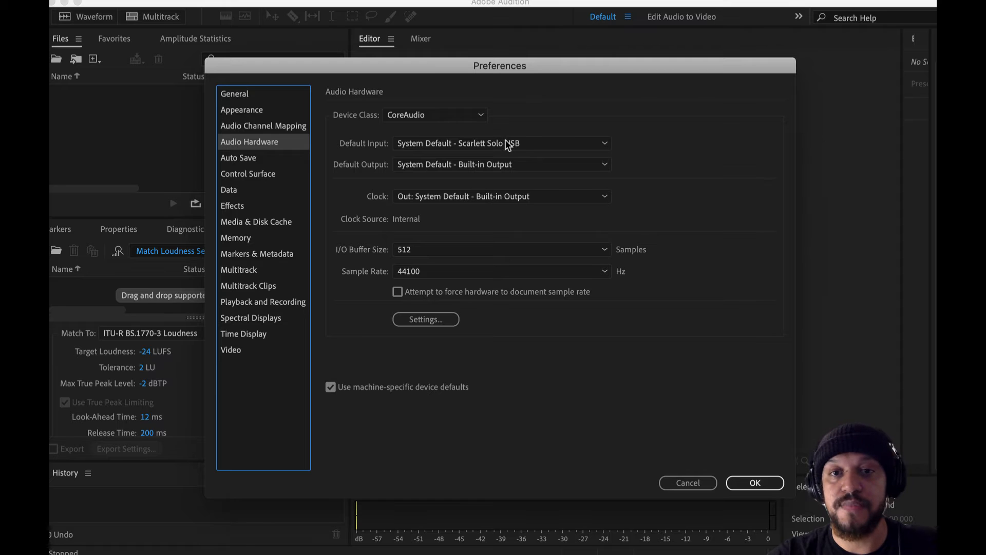
{"action": "left_click", "coordinate": [520, 142]}
{"action": "left_click", "coordinate": [635, 132]}
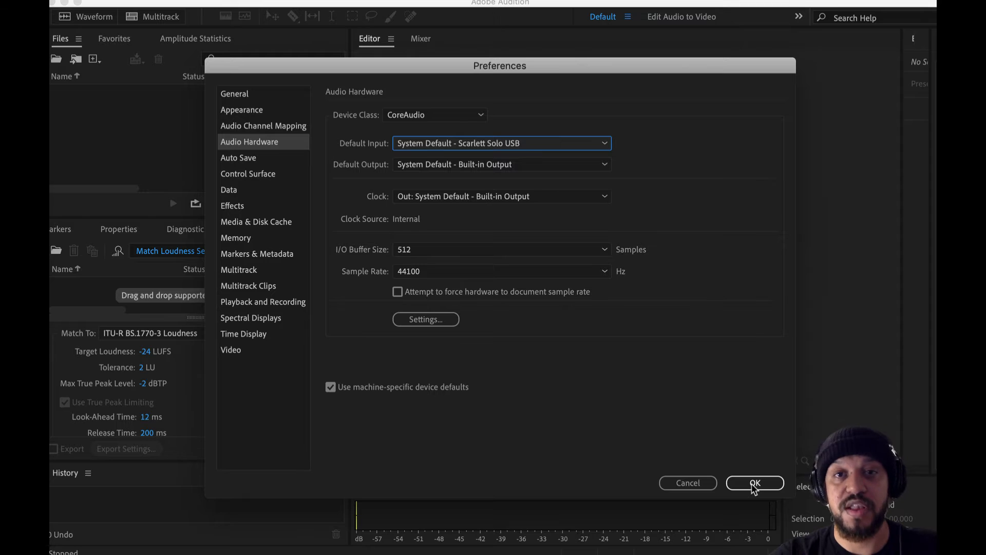
{"action": "left_click", "coordinate": [577, 144]}
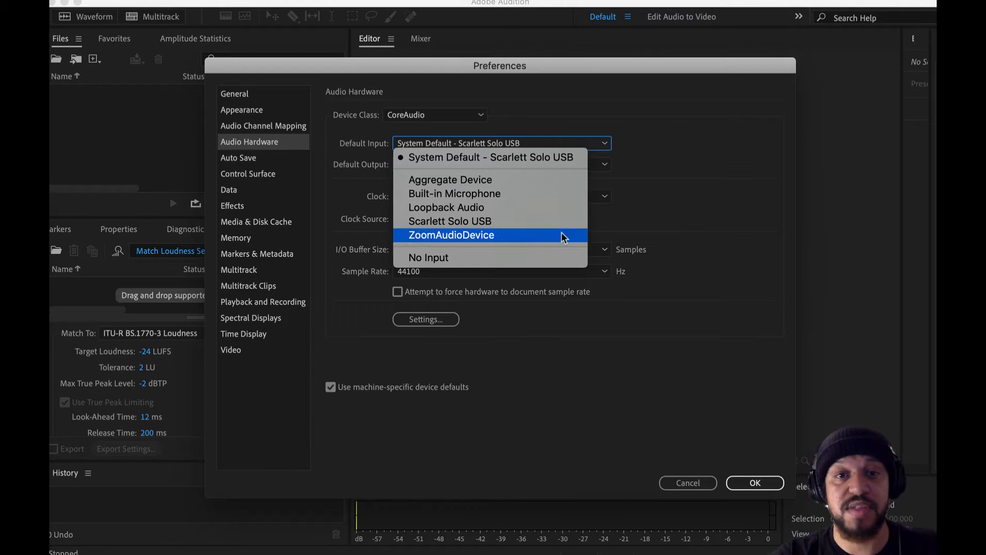
{"action": "left_click", "coordinate": [756, 447]}
{"action": "left_click", "coordinate": [764, 482]}
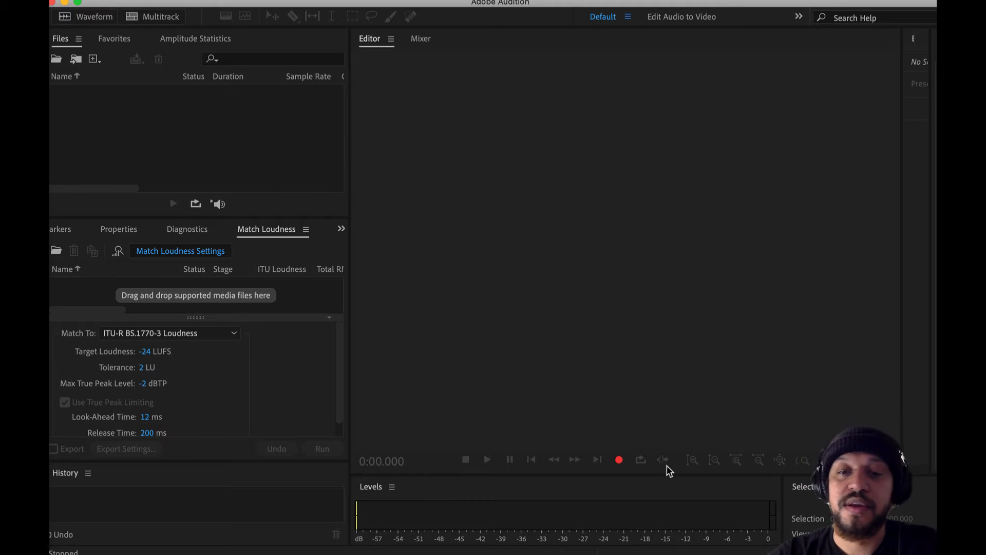
Record a short voice take into a new 44100 Hz, mono, 32-bit float audio file named Demo Rec1
{"action": "left_click", "coordinate": [619, 461]}
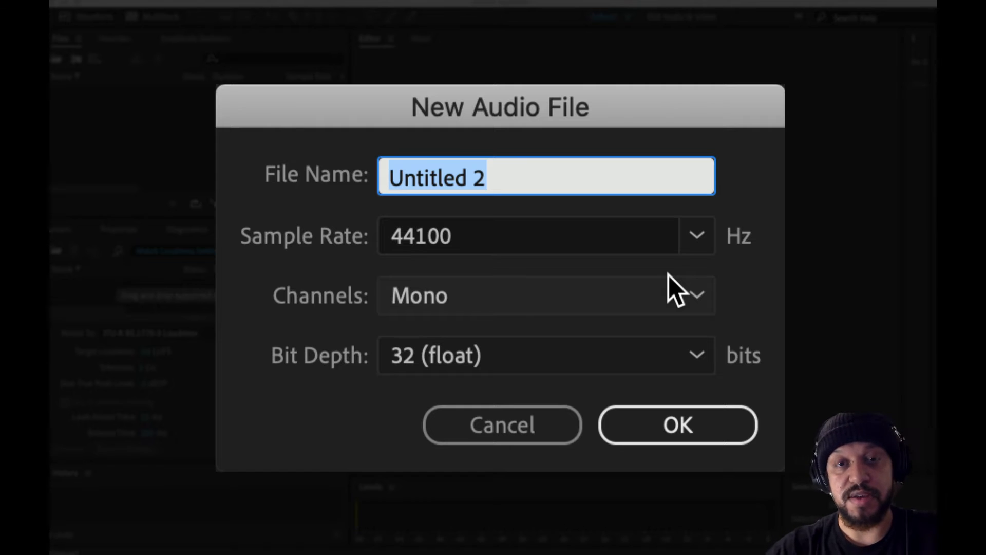
{"action": "type", "text": "Dem"}
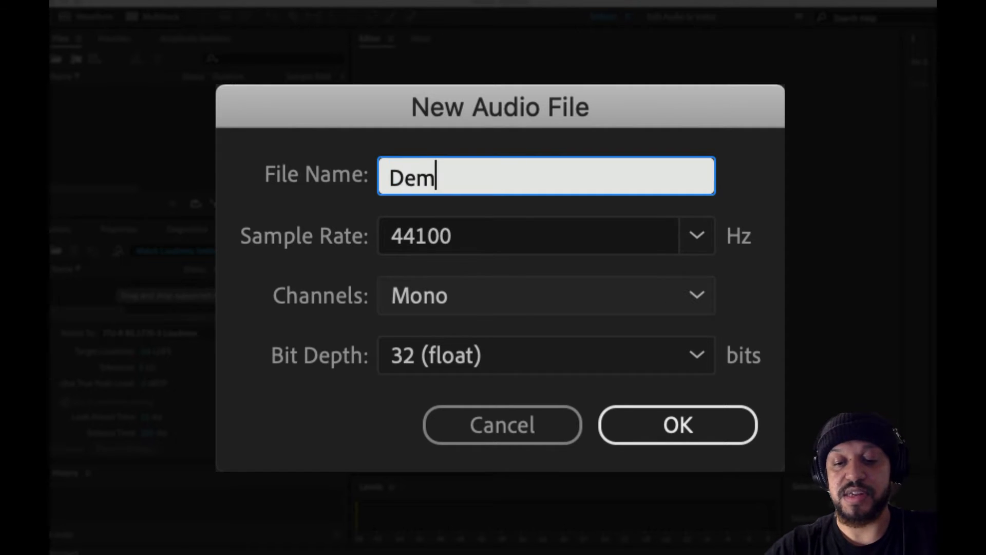
{"action": "type", "text": "o Rec"}
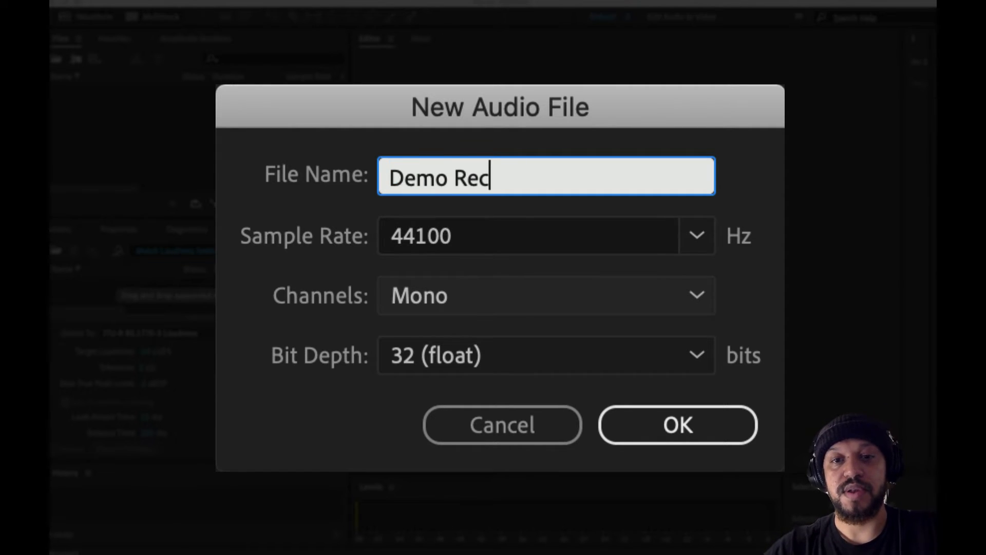
{"action": "type", "text": "1"}
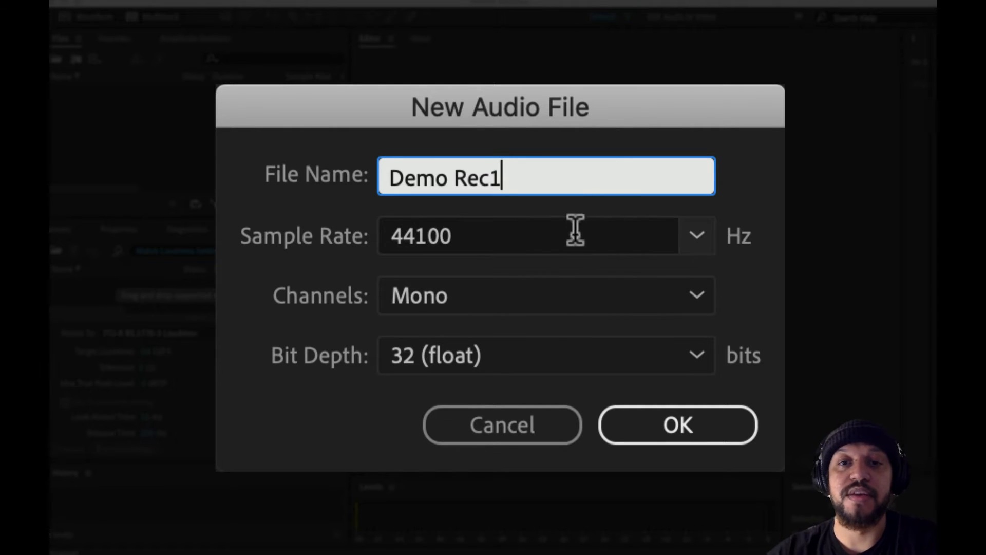
{"action": "left_click", "coordinate": [700, 229]}
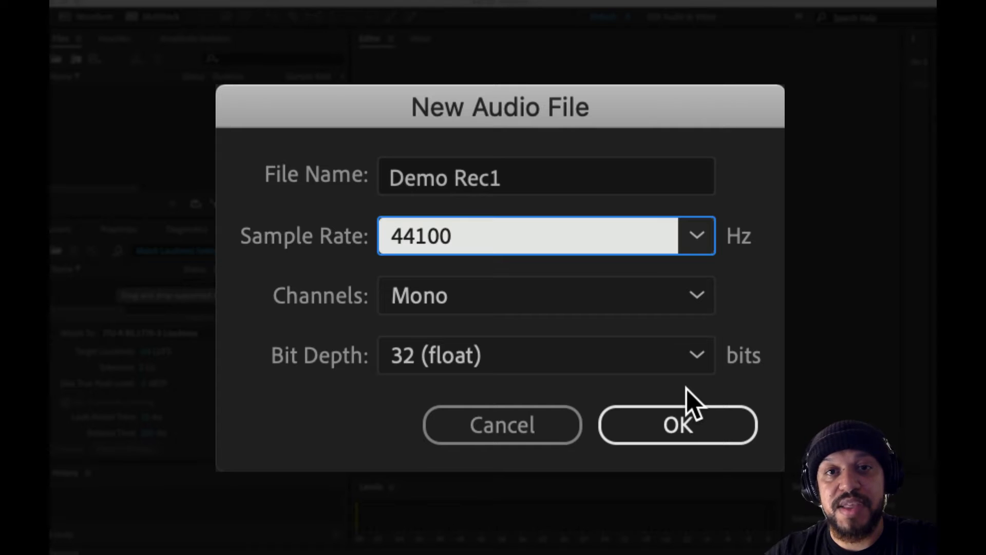
{"action": "left_click", "coordinate": [695, 438]}
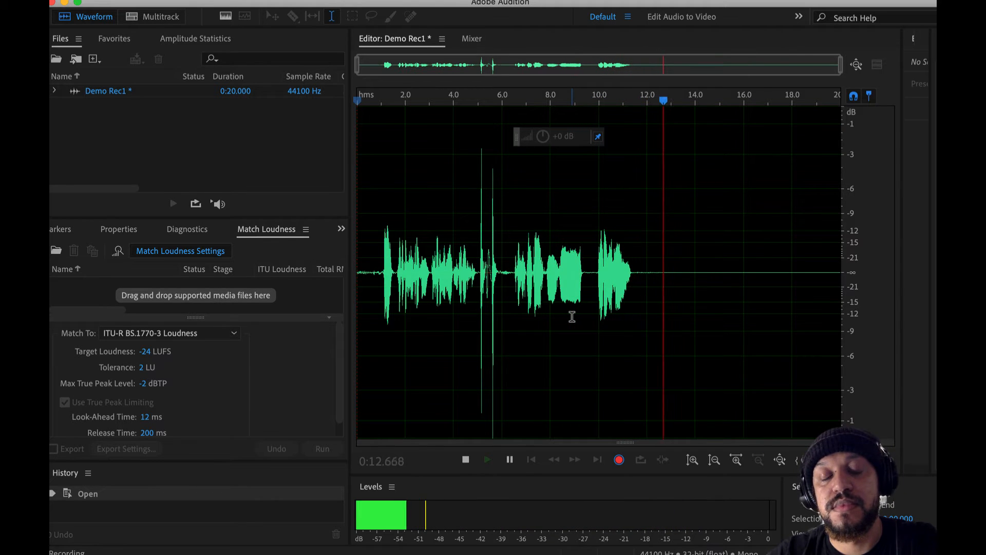
{"action": "key", "text": "space"}
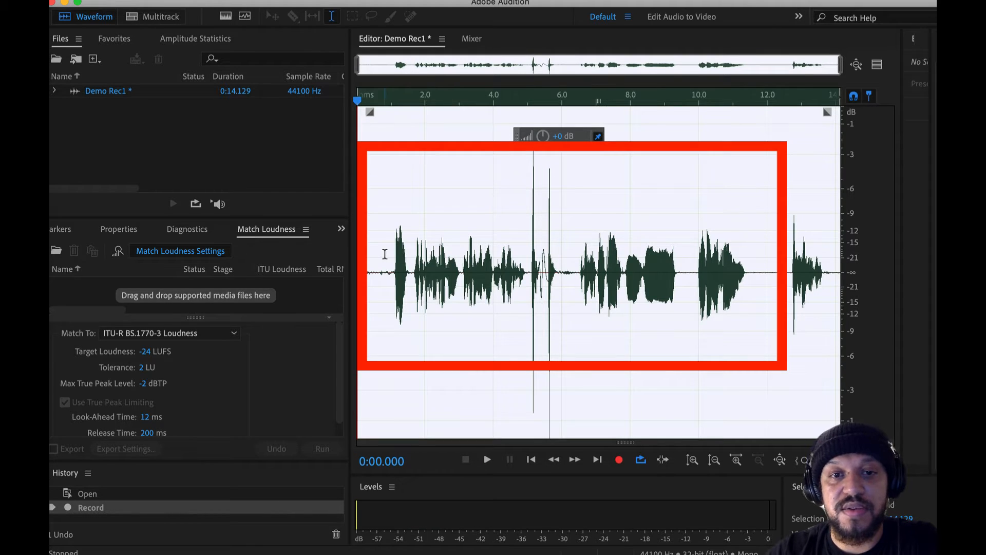
Play the recording from about 1 second and stop before the first tall peak, watching the level meter
{"action": "left_click_drag", "start_coordinate": [385, 254], "coordinate": [730, 254]}
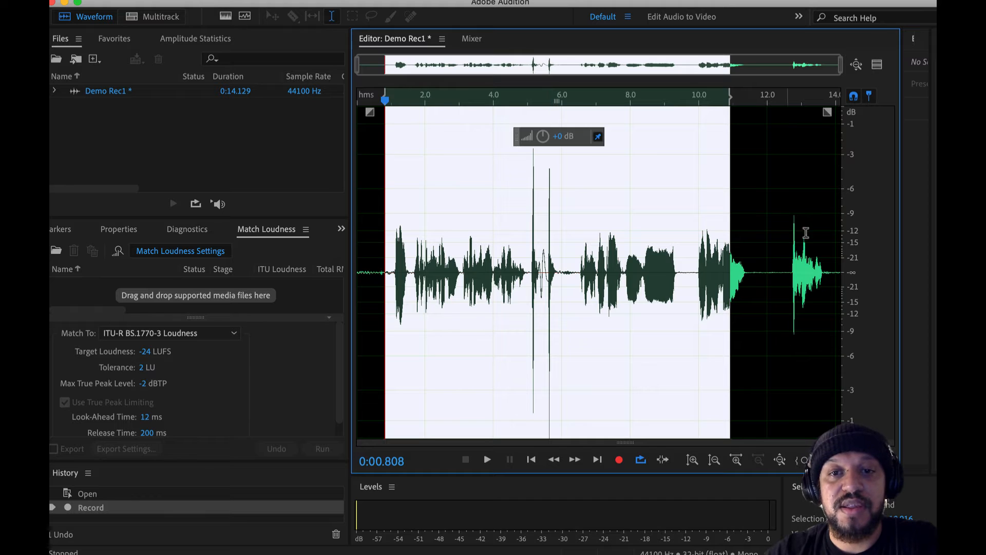
{"action": "left_click", "coordinate": [402, 267]}
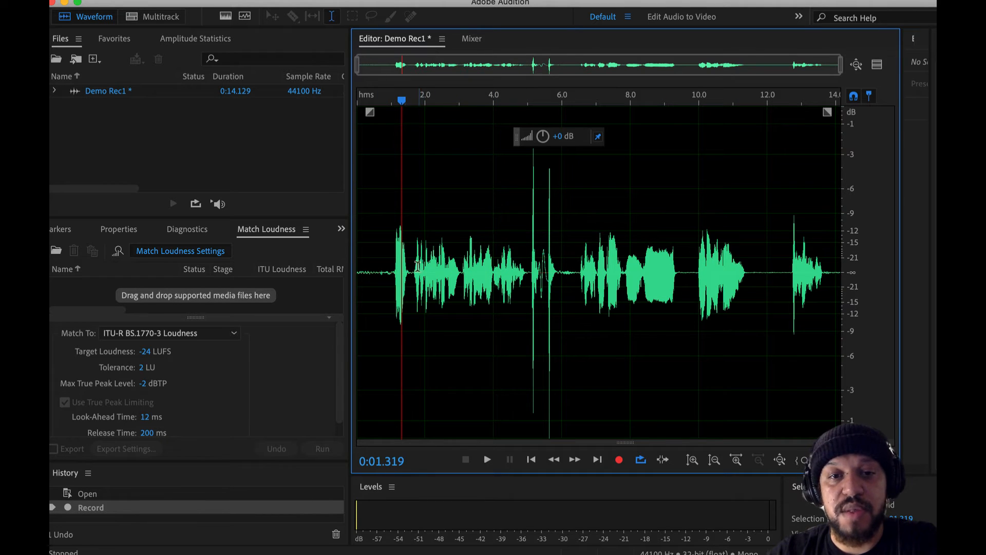
{"action": "left_click", "coordinate": [391, 262]}
{"action": "key", "text": "space"}
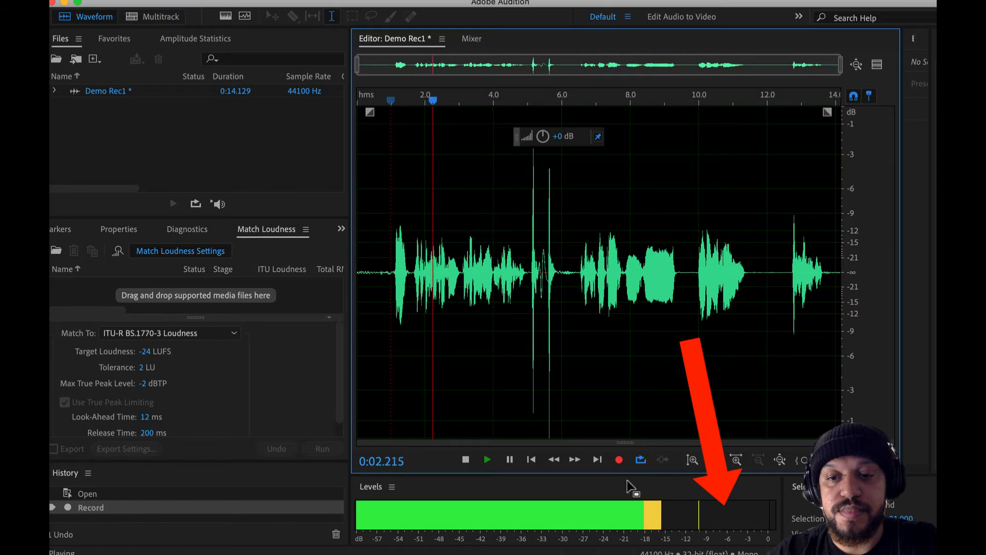
{"action": "key", "text": "space"}
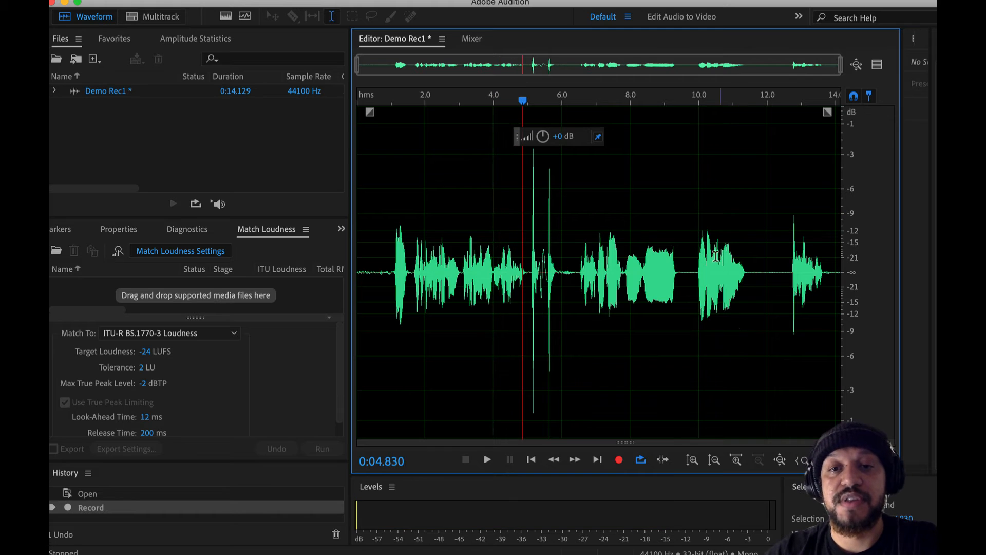
Select the two tall peaks from about 4.9 to 6.4 seconds and play them to check their level
{"action": "left_click", "coordinate": [572, 261]}
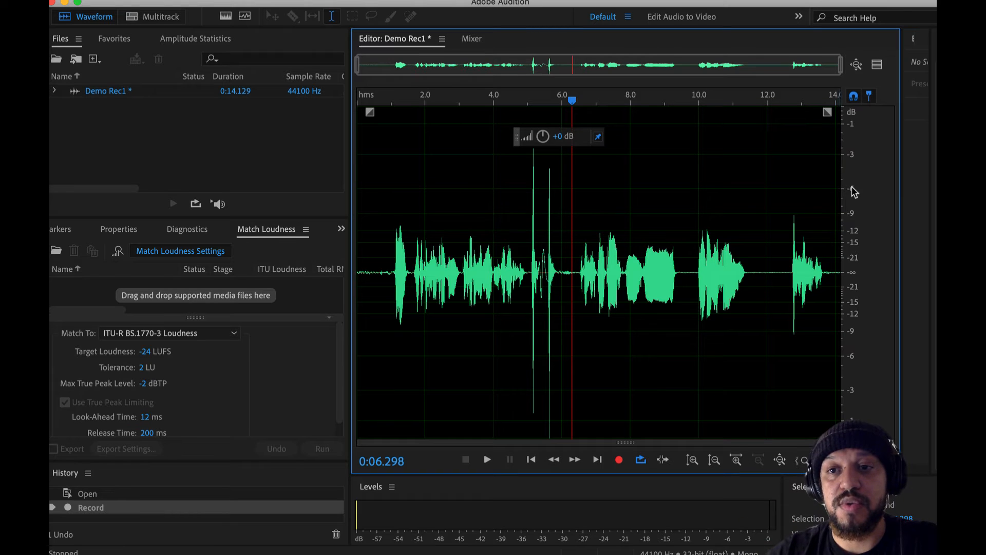
{"action": "left_click_drag", "start_coordinate": [525, 244], "coordinate": [578, 246]}
{"action": "key", "text": "space"}
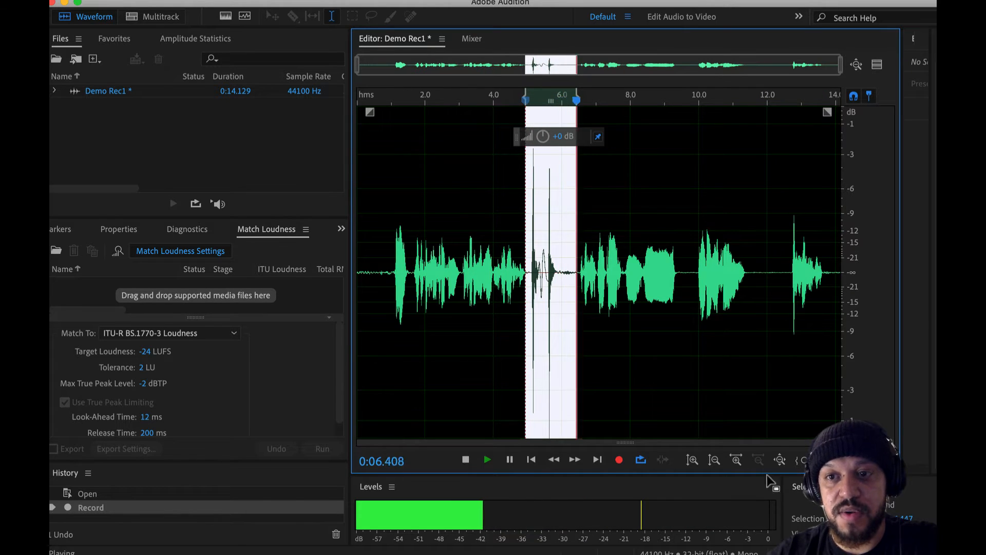
{"action": "key", "text": "space"}
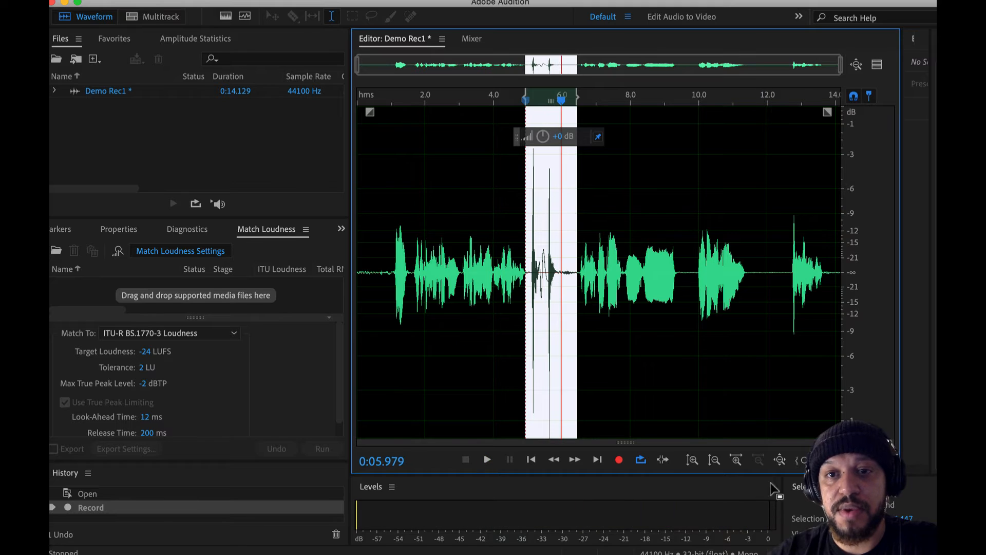
Play a tighter selection of the two peaks, about 5 to 6 seconds, and return the playhead to about 0.9 seconds
{"action": "left_click", "coordinate": [596, 232]}
{"action": "left_click", "coordinate": [512, 239]}
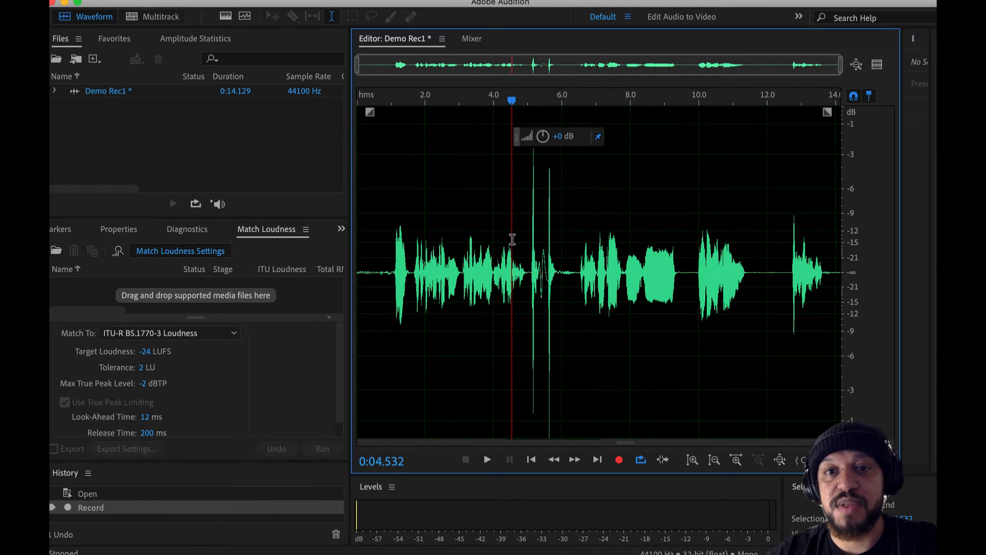
{"action": "left_click_drag", "start_coordinate": [528, 242], "coordinate": [562, 242]}
{"action": "key", "text": "space"}
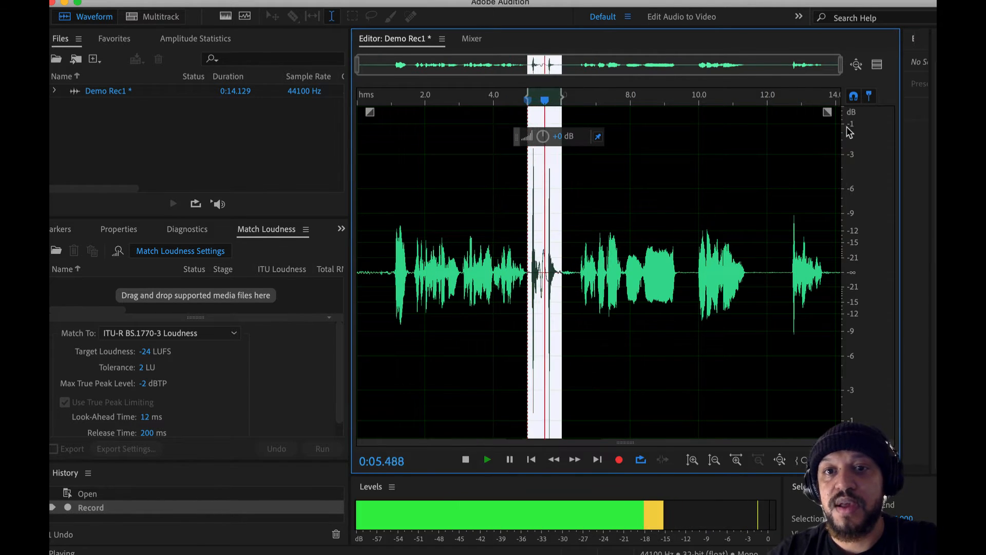
{"action": "left_click", "coordinate": [474, 236]}
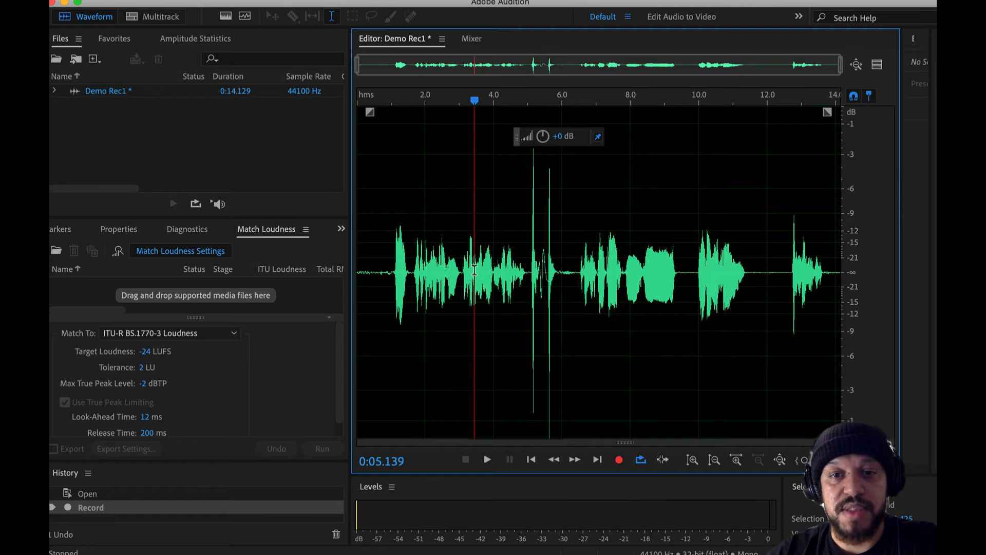
{"action": "left_click", "coordinate": [389, 247]}
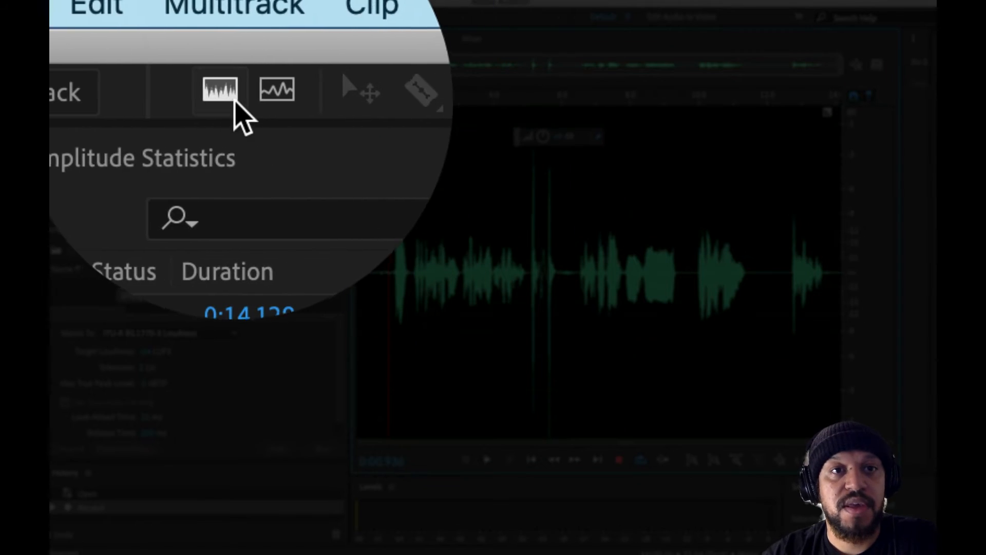
Show the spectral frequency display and examine the speech frequencies up close between about 1.5 and 4 seconds, ending with the whole recording in view
{"action": "left_click", "coordinate": [234, 97]}
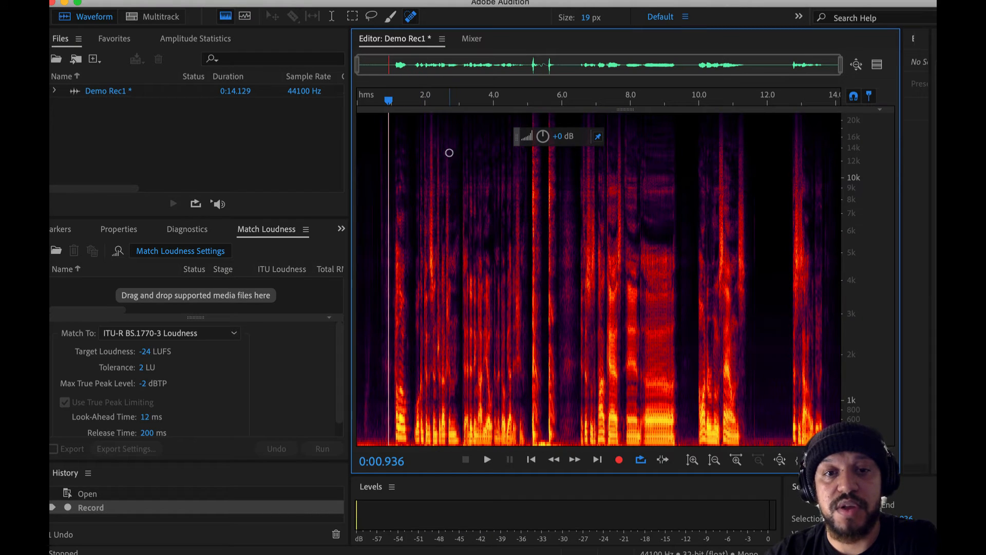
{"action": "scroll", "coordinate": [414, 337], "scroll_direction": "up", "scroll_amount": 5}
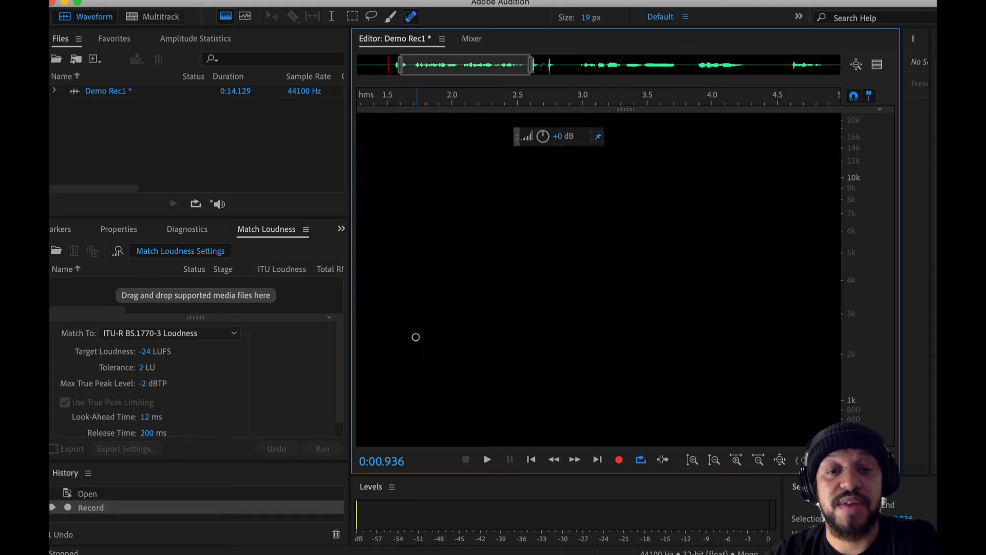
{"action": "scroll", "coordinate": [415, 337], "scroll_direction": "up", "scroll_amount": 3}
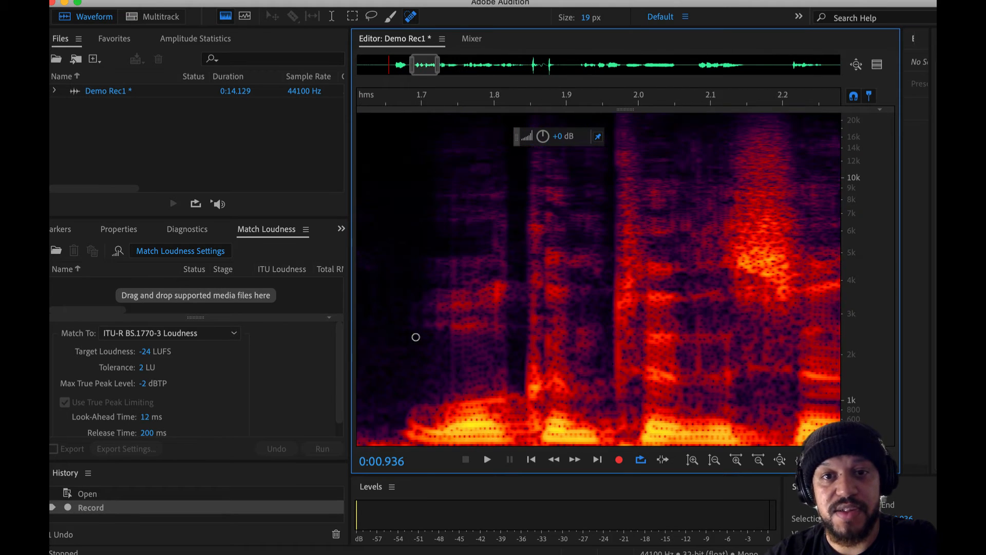
{"action": "scroll", "coordinate": [416, 337], "scroll_direction": "down", "scroll_amount": 1}
{"action": "scroll", "coordinate": [415, 338], "scroll_direction": "right", "scroll_amount": 1}
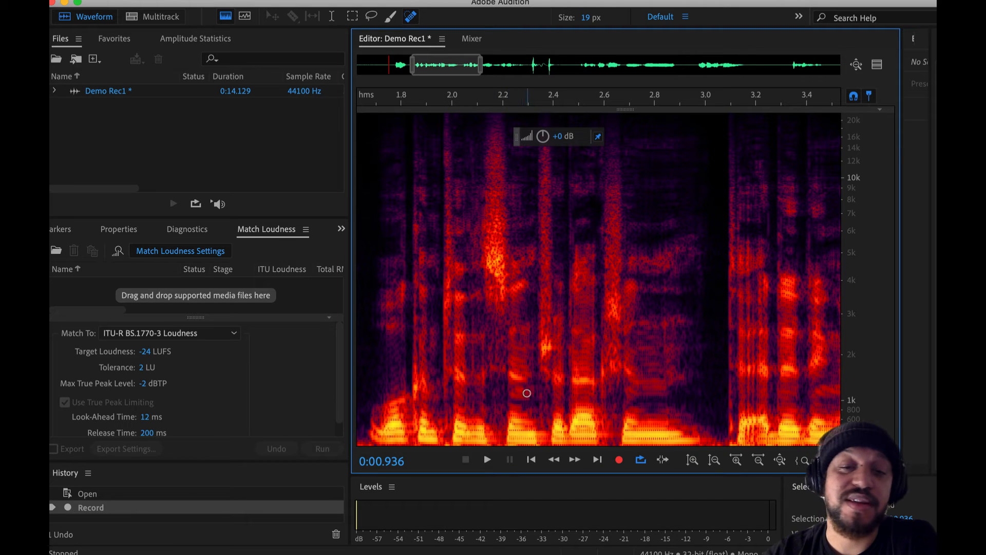
{"action": "scroll", "coordinate": [520, 340], "scroll_direction": "down", "scroll_amount": 1}
{"action": "scroll", "coordinate": [577, 310], "scroll_direction": "up", "scroll_amount": 4}
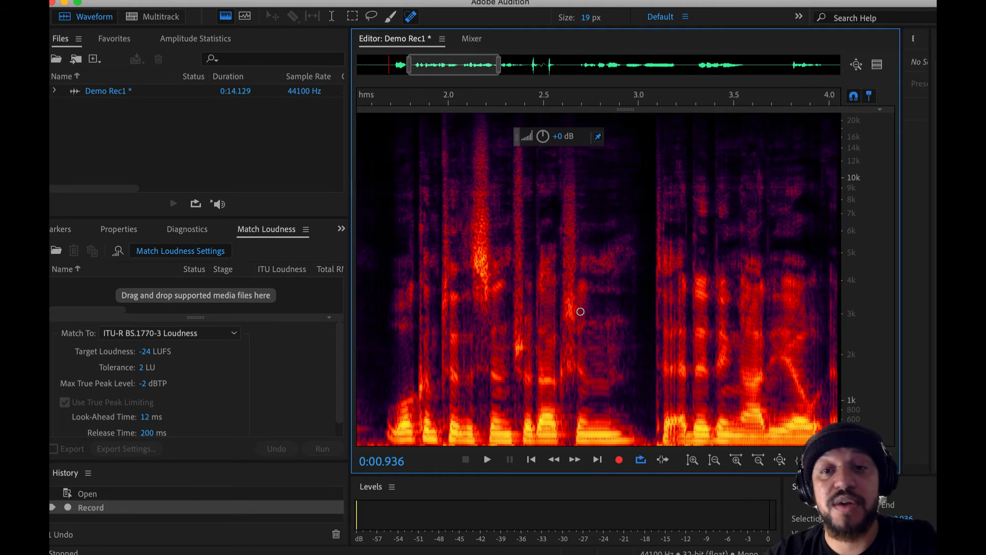
{"action": "scroll", "coordinate": [603, 300], "scroll_direction": "right", "scroll_amount": 1}
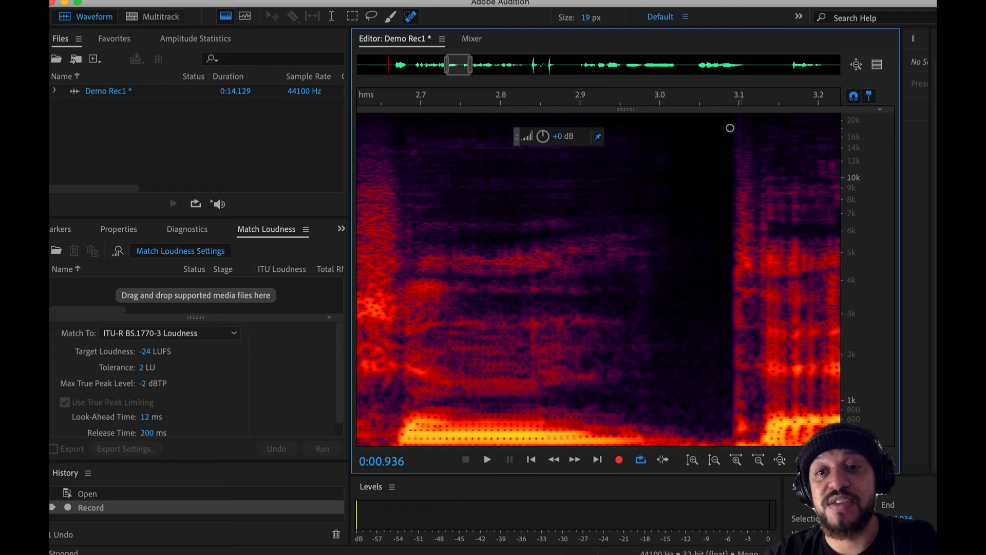
{"action": "scroll", "coordinate": [694, 162], "scroll_direction": "down", "scroll_amount": 3}
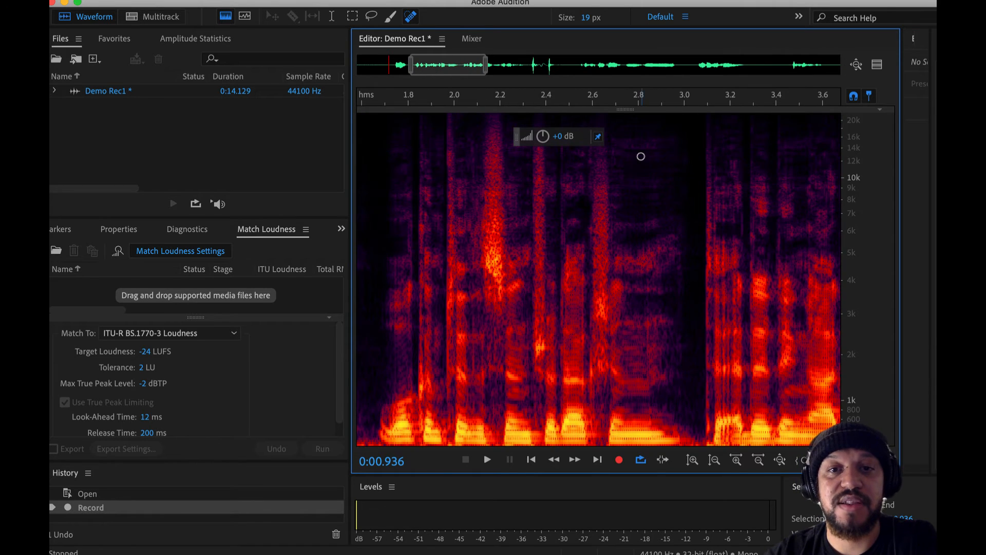
{"action": "scroll", "coordinate": [642, 156], "scroll_direction": "down", "scroll_amount": 5}
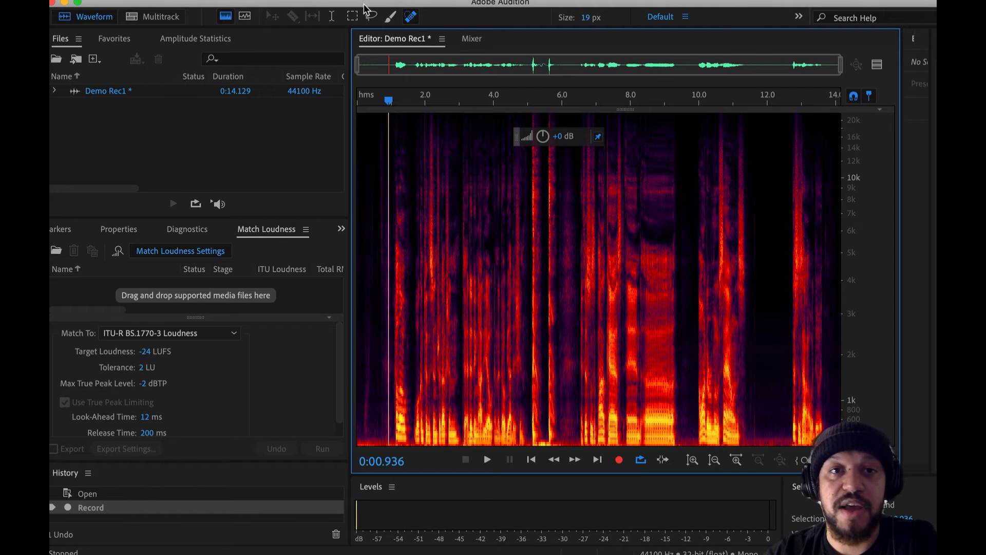
Use the Time Selection tool to select about 0.5 to 8.3 seconds, and replace that with about 10 to 11.6 seconds
{"action": "left_click", "coordinate": [334, 15]}
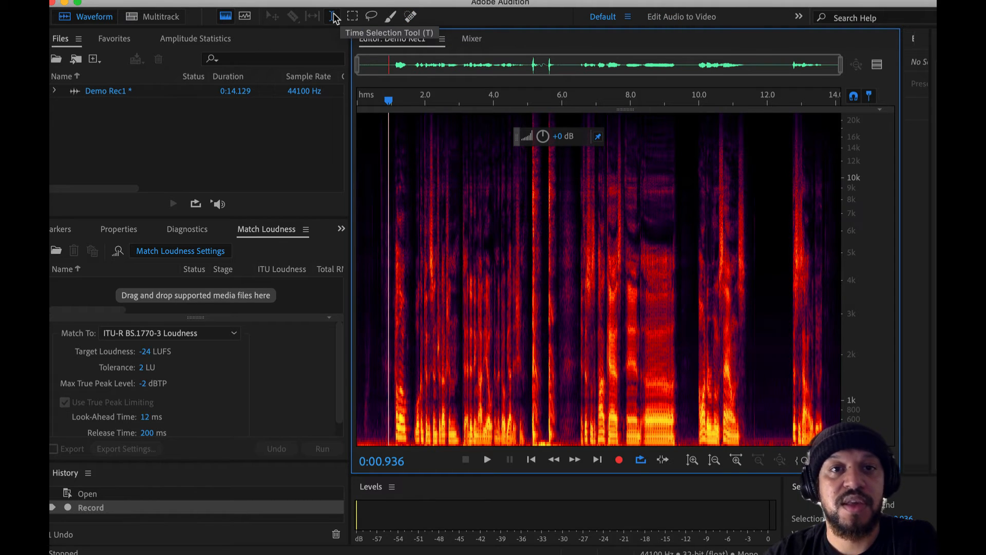
{"action": "left_click_drag", "start_coordinate": [374, 176], "coordinate": [643, 207]}
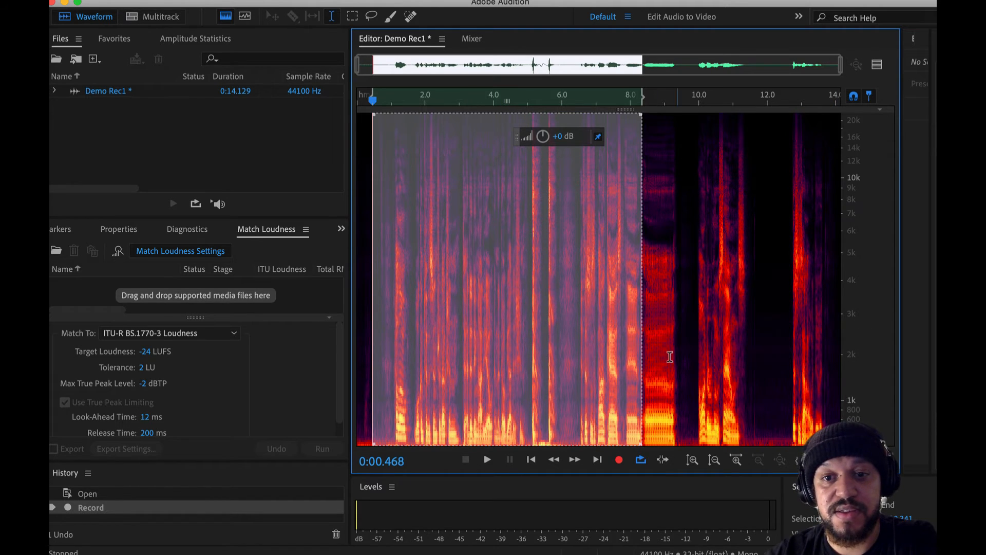
{"action": "left_click_drag", "start_coordinate": [755, 308], "coordinate": [699, 310]}
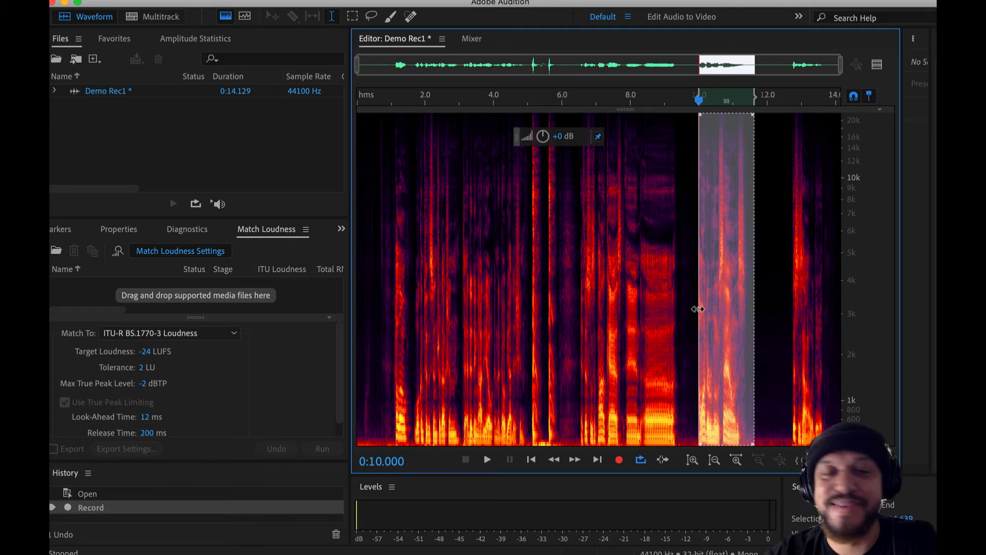
Marquee-select the mid and high frequencies from about 0.7 to 4.2 seconds and play only that spectral area
{"action": "left_click", "coordinate": [352, 17]}
{"action": "left_click_drag", "start_coordinate": [383, 163], "coordinate": [497, 300]}
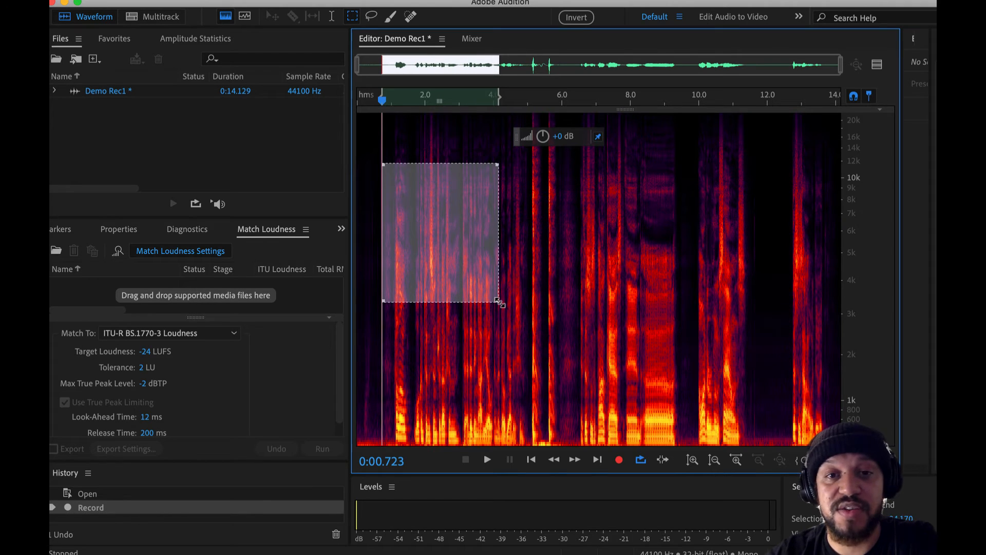
{"action": "key", "text": "space"}
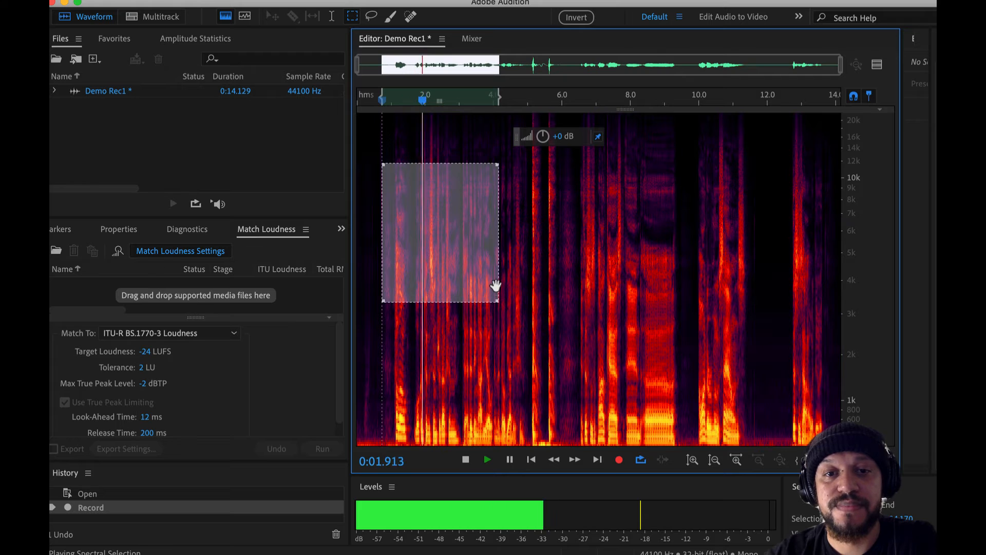
{"action": "key", "text": "space"}
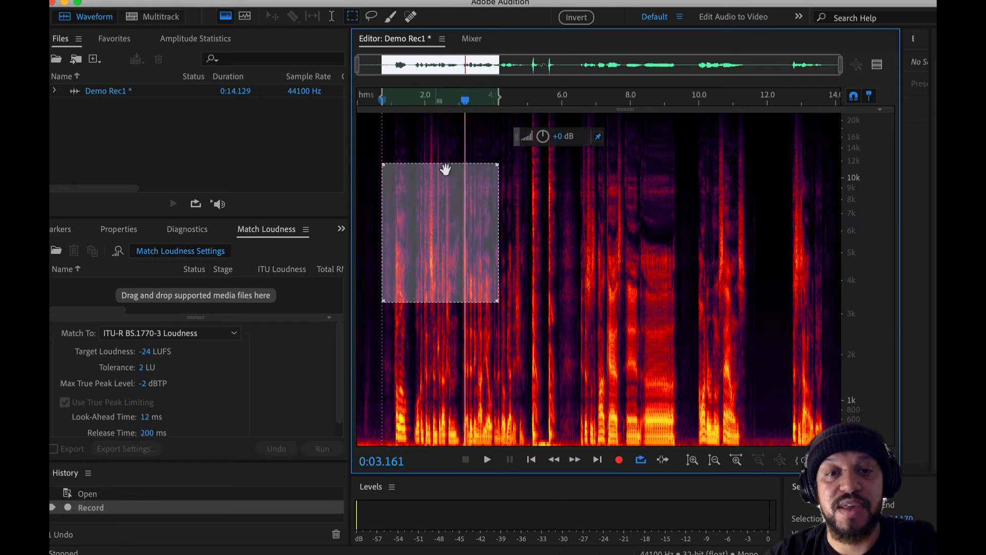
Lasso a freeform area from about 3.1 to 7.9 seconds, and replace it with a played 30 px paintbrush selection over about 1.1 to 4.4 seconds
{"action": "left_click", "coordinate": [371, 16]}
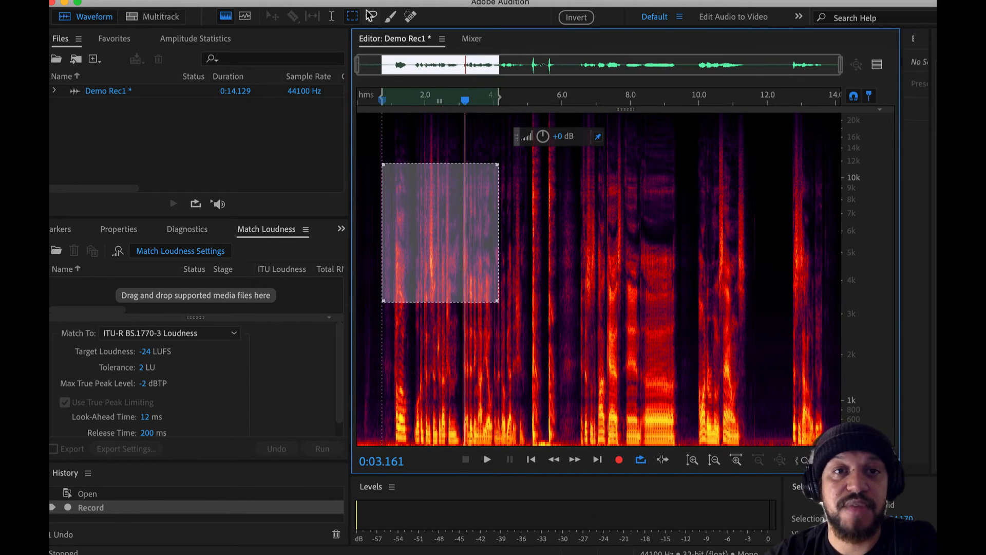
{"action": "mouse_move", "coordinate": [502, 143]}
{"action": "left_mouse_down"}
{"action": "mouse_move", "coordinate": [501, 263]}
{"action": "mouse_move", "coordinate": [553, 308]}
{"action": "mouse_move", "coordinate": [619, 290]}
{"action": "mouse_move", "coordinate": [625, 202]}
{"action": "mouse_move", "coordinate": [597, 154]}
{"action": "mouse_move", "coordinate": [521, 136]}
{"action": "left_mouse_up"}
{"action": "left_click", "coordinate": [391, 17]}
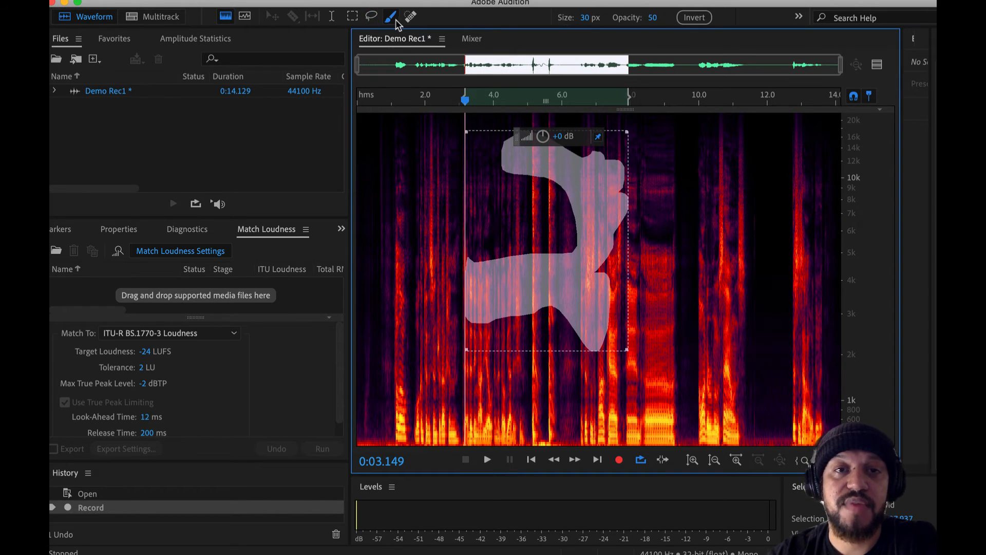
{"action": "mouse_move", "coordinate": [410, 163]}
{"action": "left_mouse_down"}
{"action": "mouse_move", "coordinate": [432, 322]}
{"action": "mouse_move", "coordinate": [451, 325]}
{"action": "mouse_move", "coordinate": [455, 152]}
{"action": "left_mouse_up"}
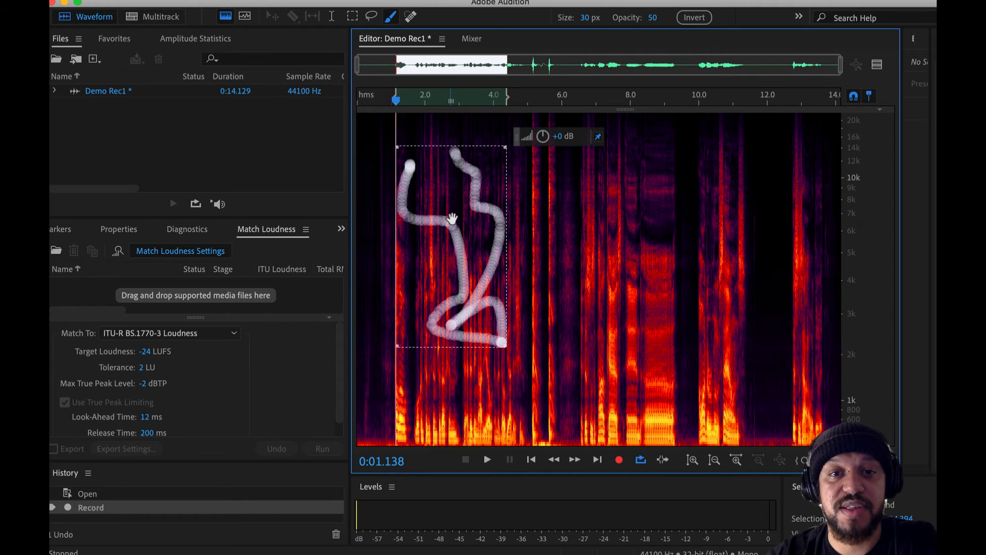
{"action": "key", "text": "space"}
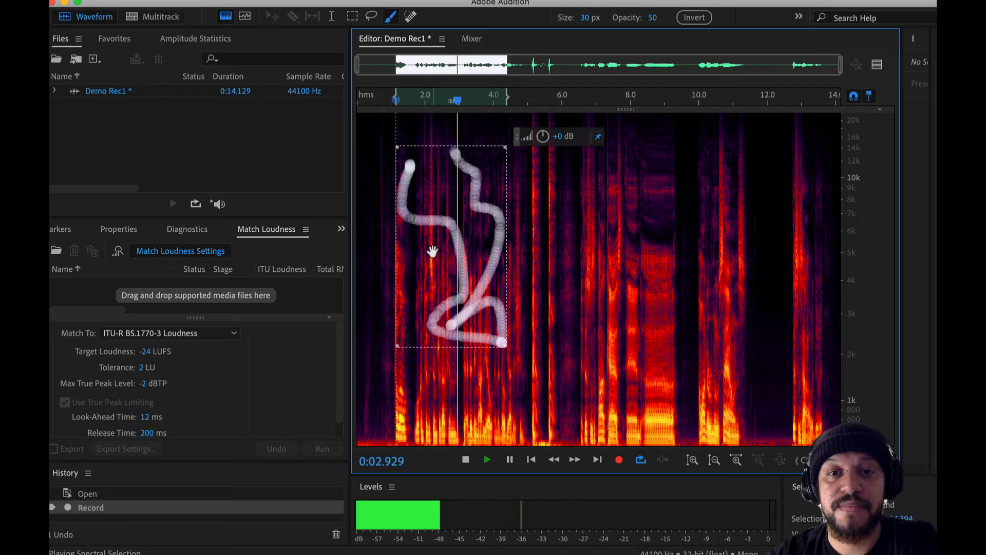
{"action": "key", "text": "space"}
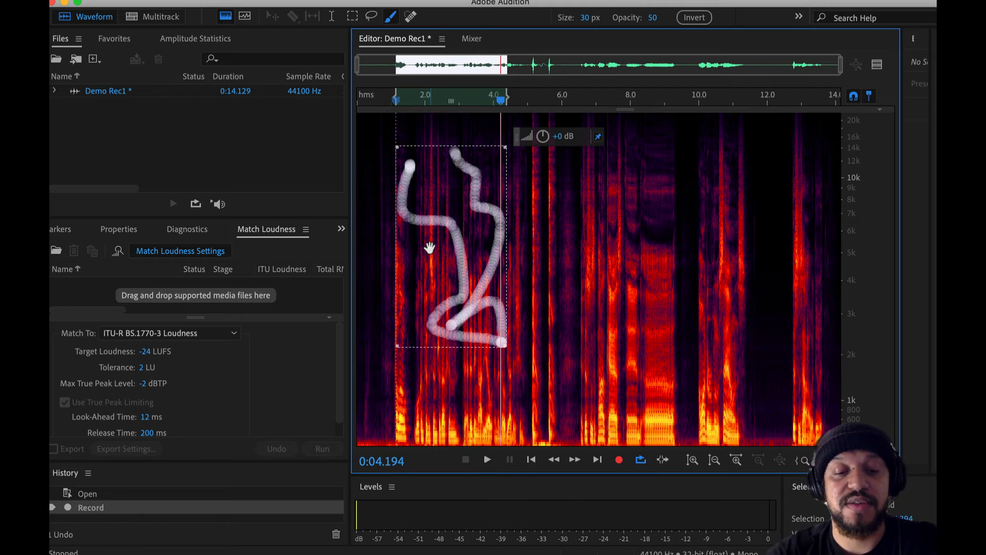
Undo and redo the recording, and clear the selection with the playhead at about 2.1 seconds
{"action": "key", "text": "super+z"}
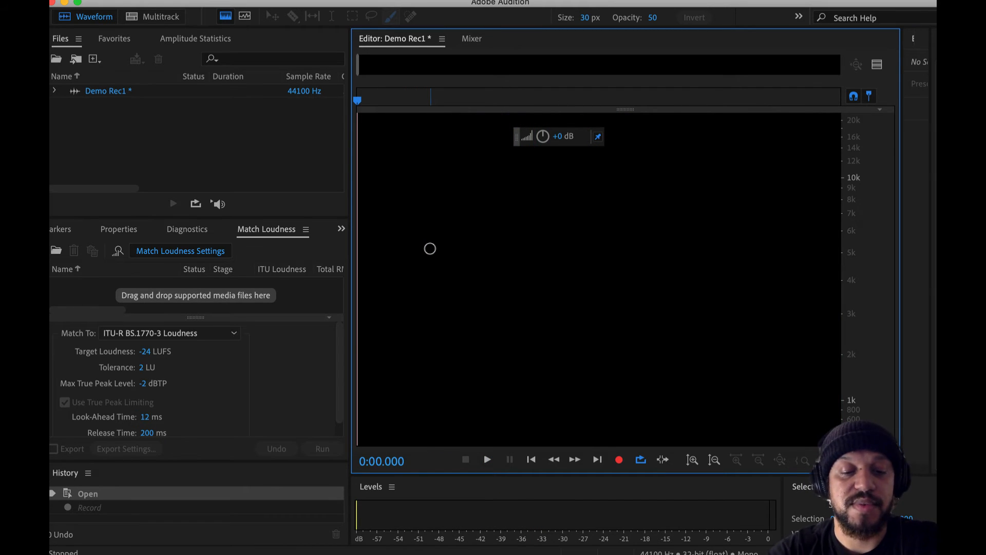
{"action": "key", "text": "super+shift+z"}
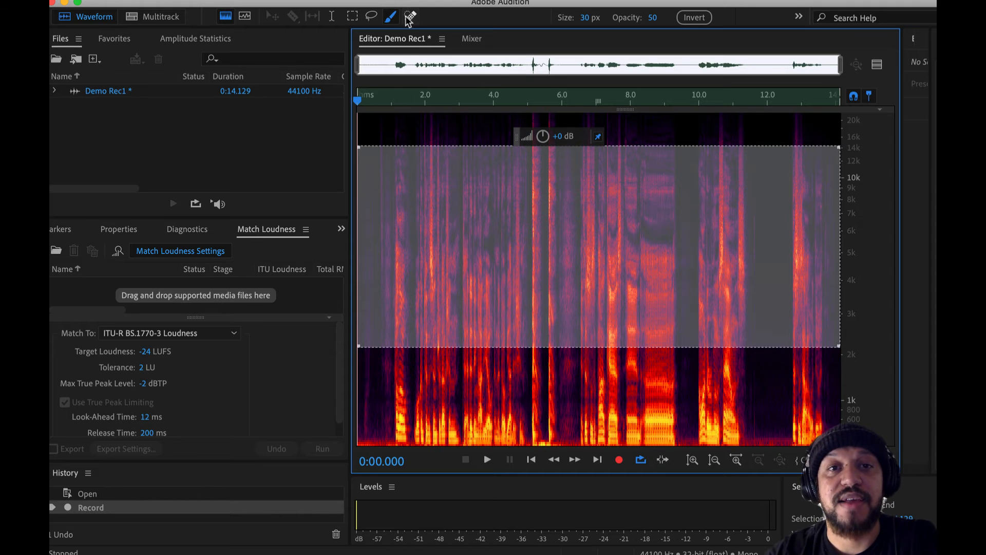
{"action": "left_click", "coordinate": [429, 119]}
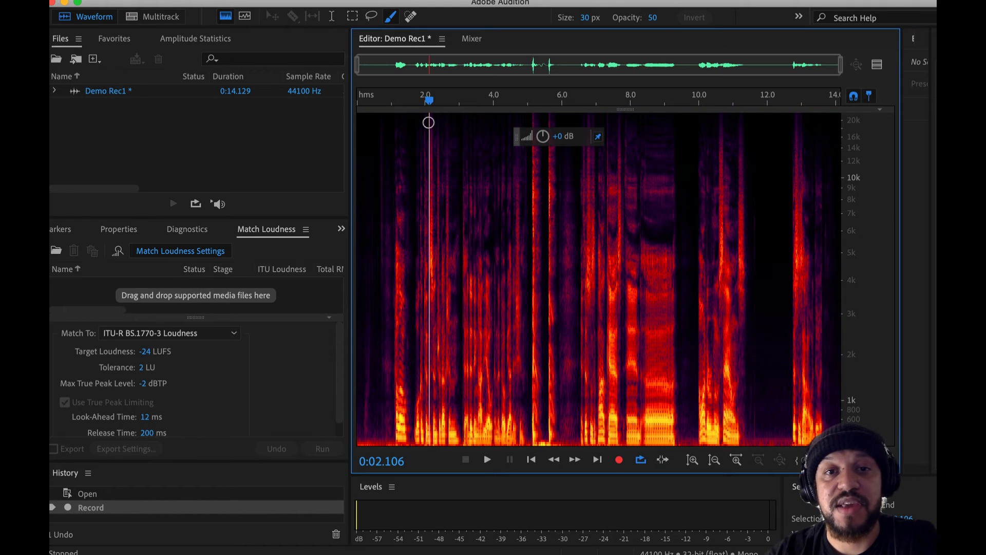
Try the 19 px Spot Healing Brush on the high frequencies at about 9.2 seconds, and undo the Auto Heal
{"action": "left_click", "coordinate": [412, 17]}
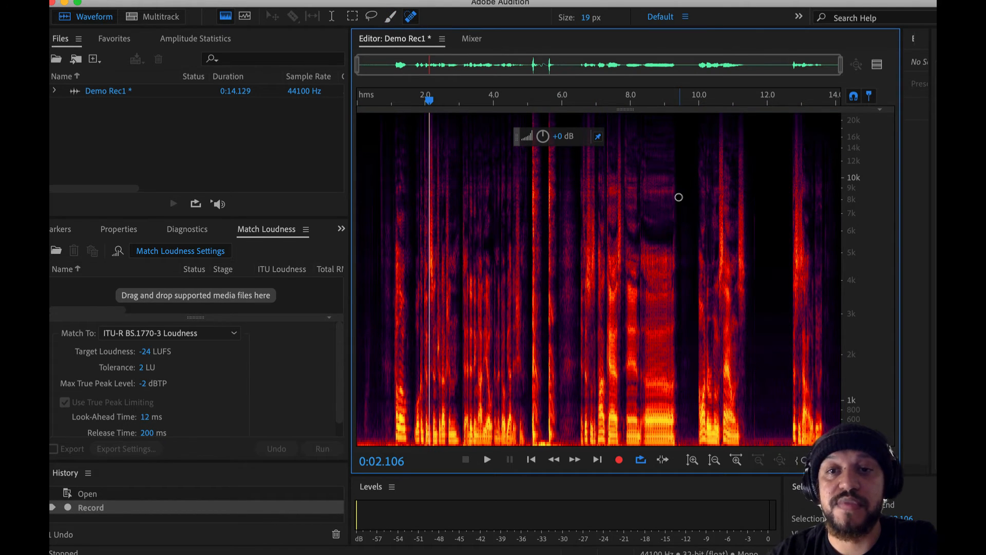
{"action": "scroll", "coordinate": [678, 197], "scroll_direction": "up", "scroll_amount": 3}
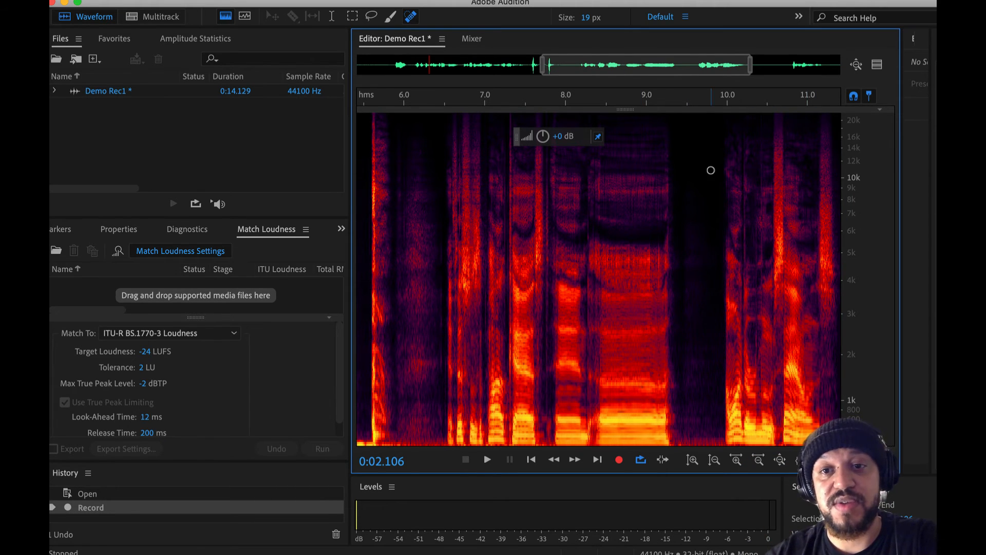
{"action": "mouse_move", "coordinate": [659, 148]}
{"action": "left_mouse_down"}
{"action": "mouse_move", "coordinate": [657, 160]}
{"action": "mouse_move", "coordinate": [568, 161]}
{"action": "mouse_move", "coordinate": [669, 163]}
{"action": "left_mouse_up"}
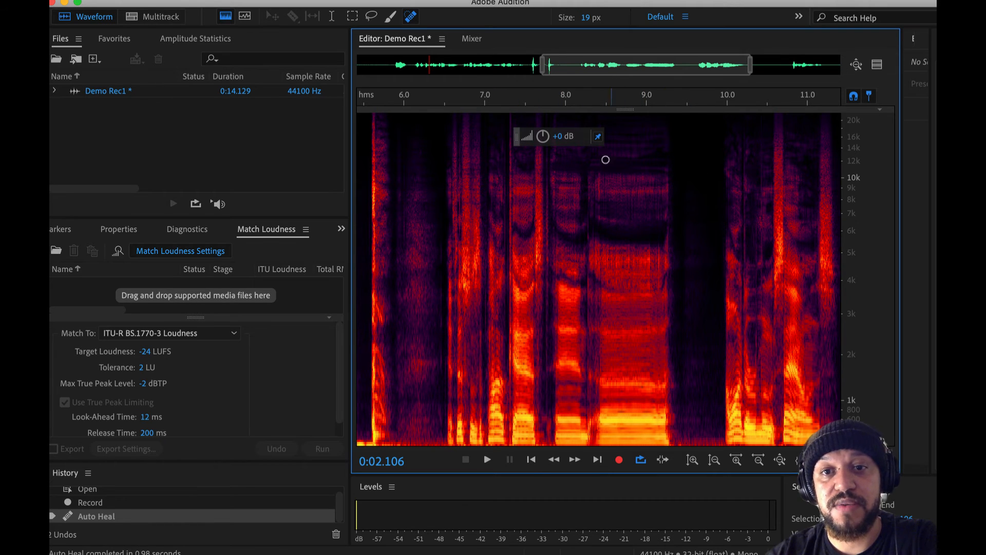
{"action": "key", "text": "super+z"}
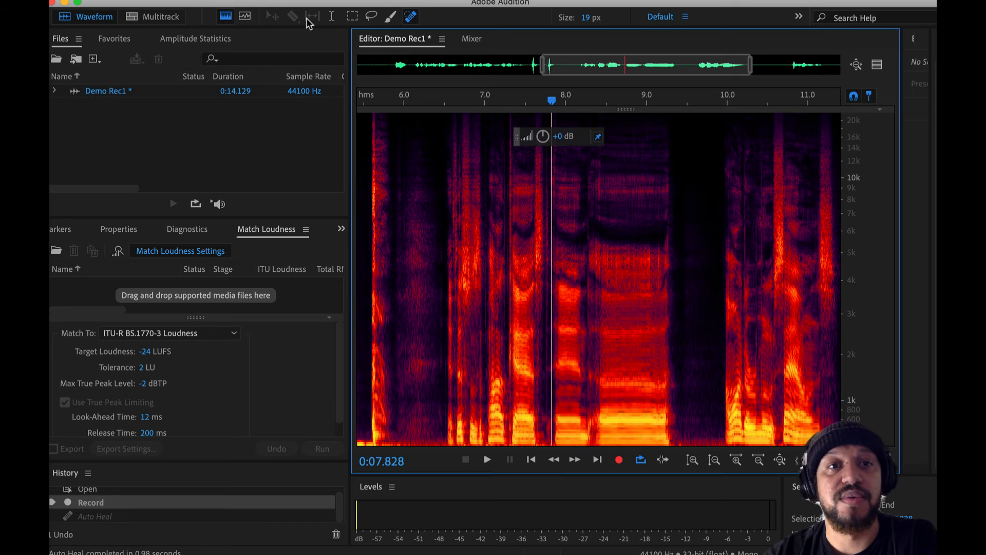
Show the spectral pitch display and examine the voice's pitch line between about 7.8 and 10 seconds
{"action": "left_click", "coordinate": [245, 16]}
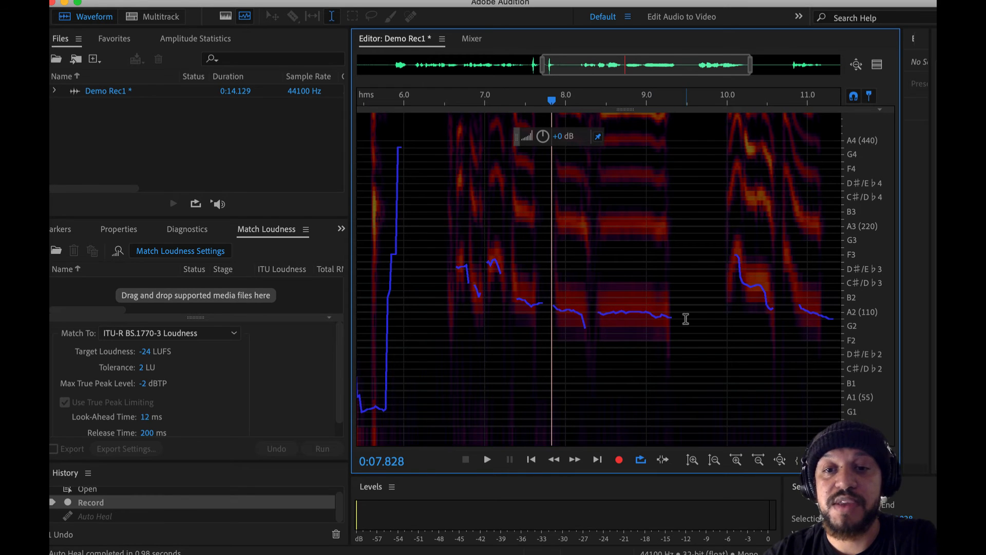
{"action": "left_click_drag", "start_coordinate": [686, 319], "coordinate": [551, 316]}
{"action": "left_click", "coordinate": [727, 316]}
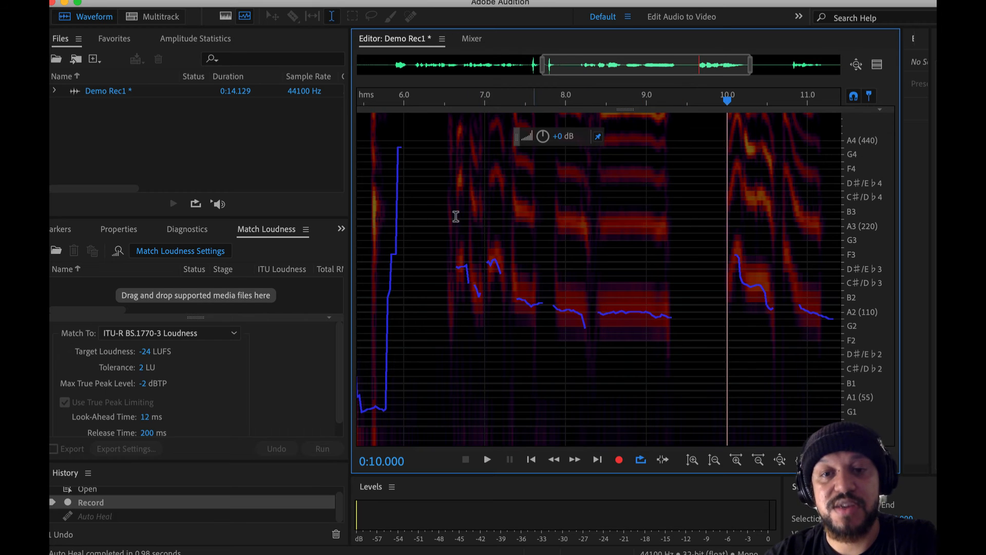
Return to the plain waveform display and show the whole recording
{"action": "left_click", "coordinate": [226, 16]}
{"action": "left_click", "coordinate": [225, 17]}
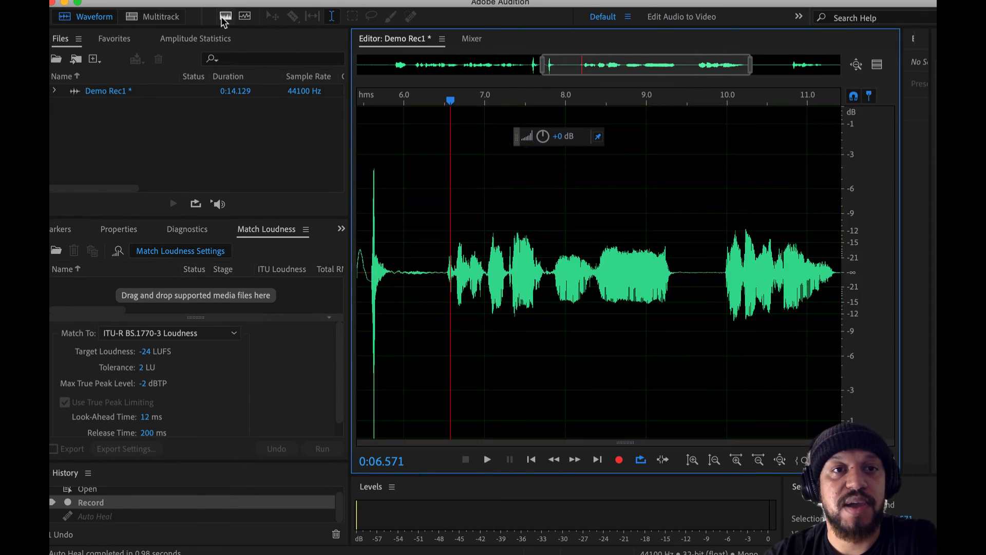
{"action": "scroll", "coordinate": [515, 313], "scroll_direction": "down", "scroll_amount": 6}
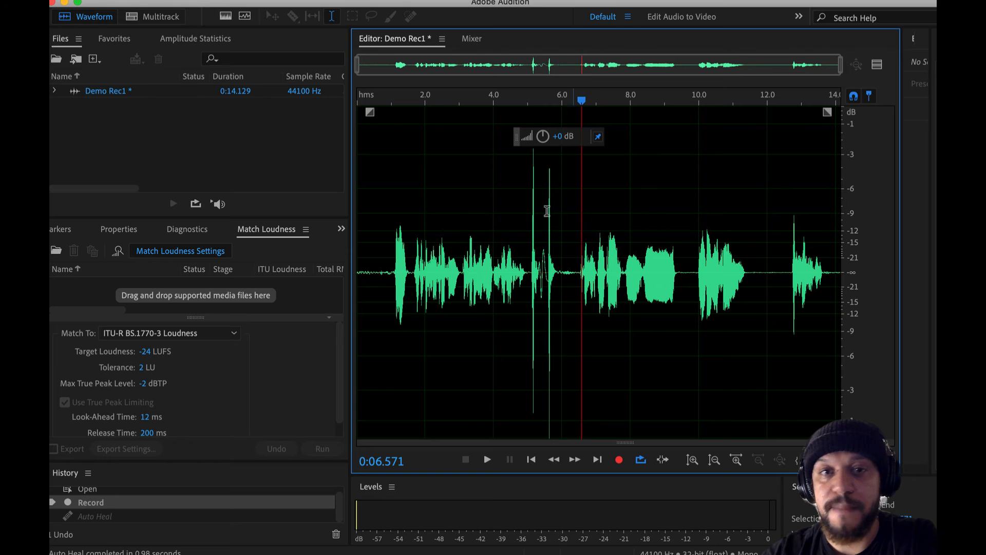
Try magnifying the waveform in time and amplitude, and zoom out fully on all axes
{"action": "mouse_move", "coordinate": [361, 60]}
{"action": "left_mouse_down"}
{"action": "mouse_move", "coordinate": [709, 68]}
{"action": "mouse_move", "coordinate": [360, 67]}
{"action": "left_mouse_up"}
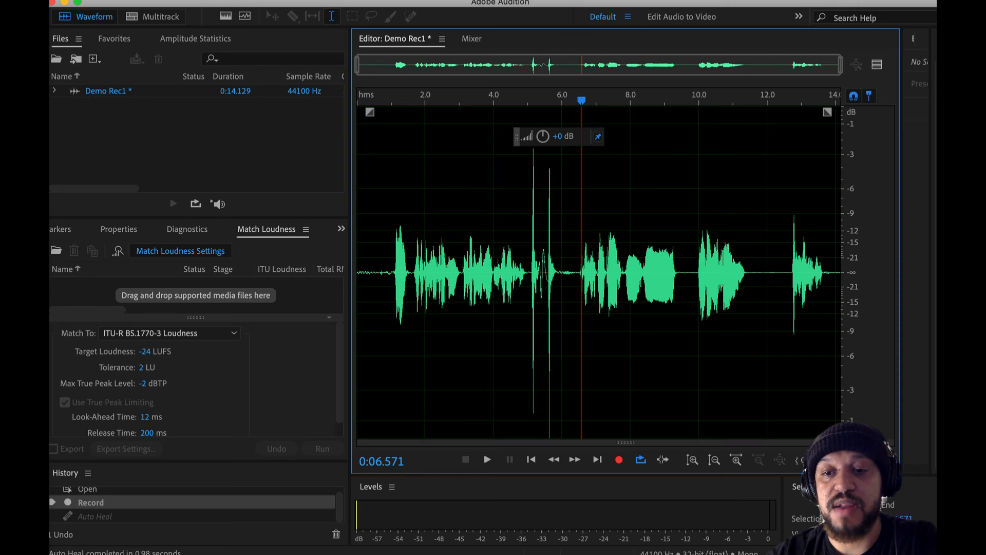
{"action": "left_click", "coordinate": [736, 460]}
{"action": "left_click", "coordinate": [736, 460]}
{"action": "left_click", "coordinate": [693, 461]}
{"action": "left_click", "coordinate": [693, 461]}
{"action": "left_click", "coordinate": [693, 460]}
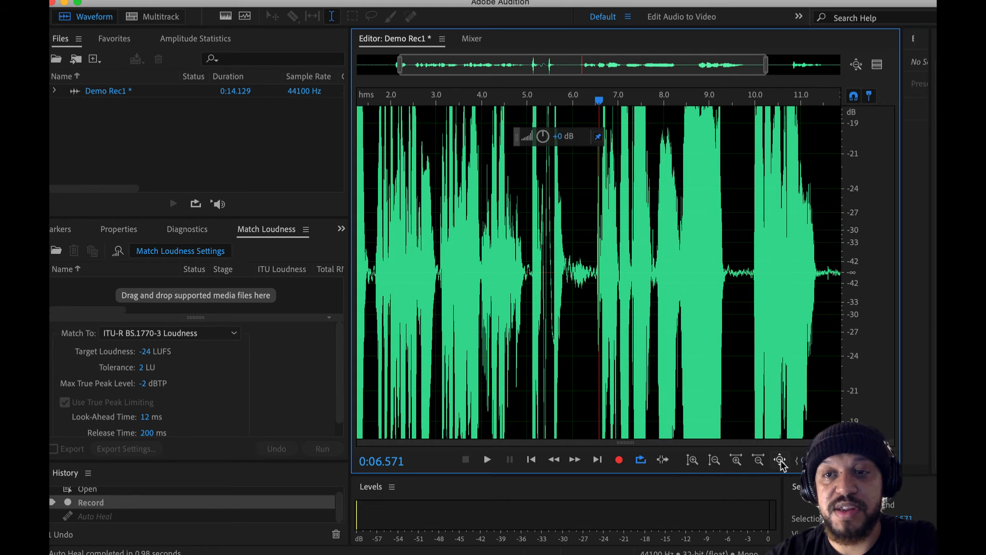
{"action": "left_click", "coordinate": [856, 66]}
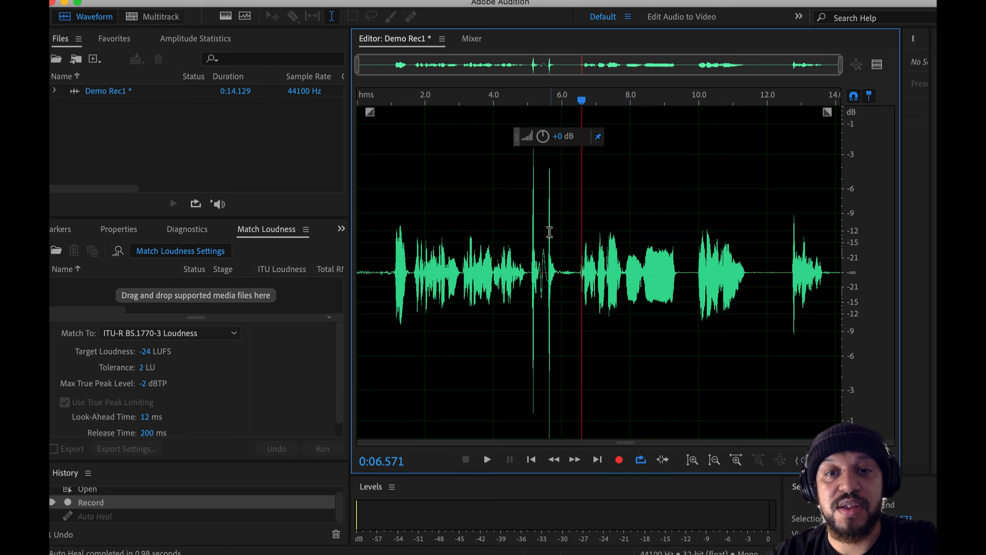
Select the two tall peaks from about 4.9 to 6.4 seconds, play them in a loop, and turn loop playback off
{"action": "left_click_drag", "start_coordinate": [526, 234], "coordinate": [576, 251]}
{"action": "scroll", "coordinate": [577, 252], "scroll_direction": "up", "scroll_amount": 3}
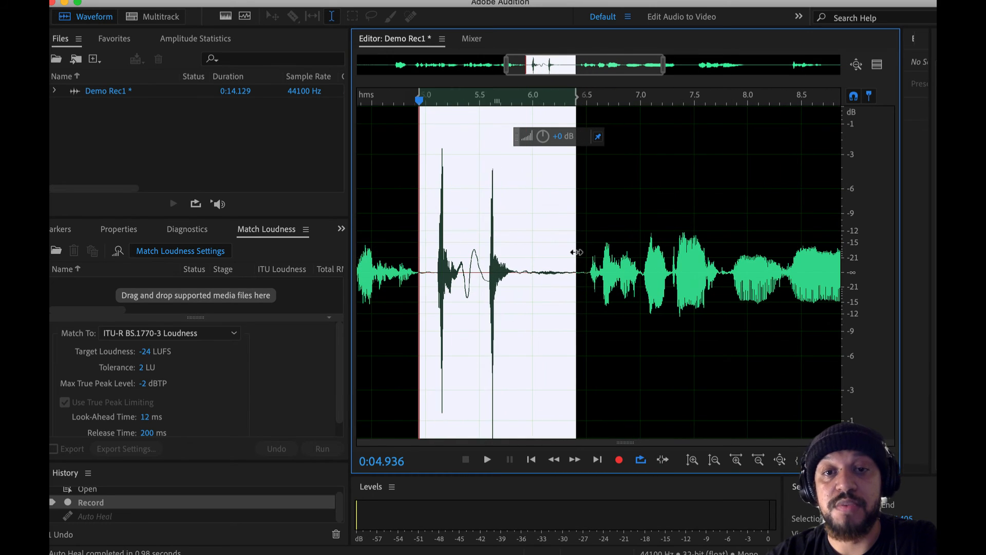
{"action": "key", "text": "space"}
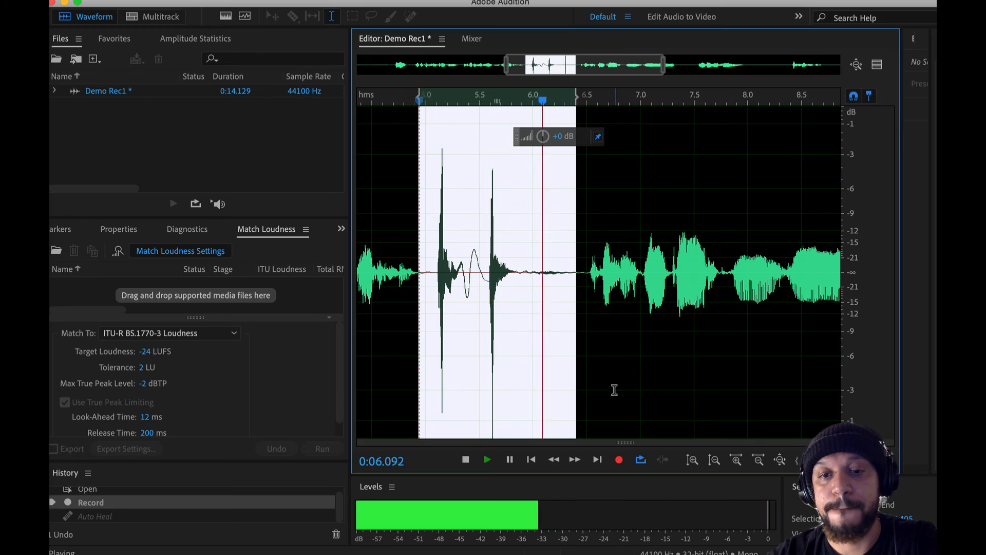
{"action": "key", "text": "space"}
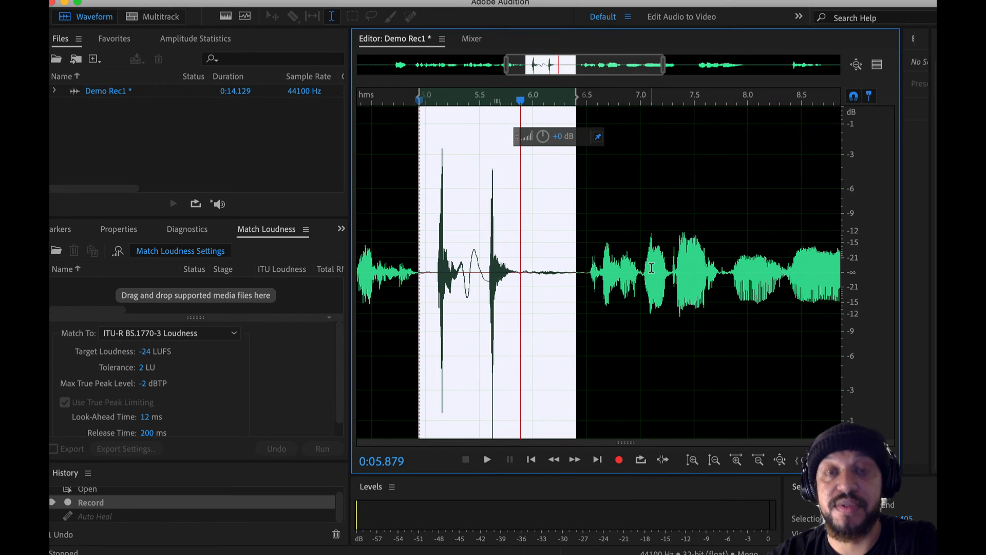
Play past the end of the peak selection without looping, stop at about 7.2 seconds, and show the whole recording
{"action": "key", "text": "space"}
{"action": "key", "text": "space"}
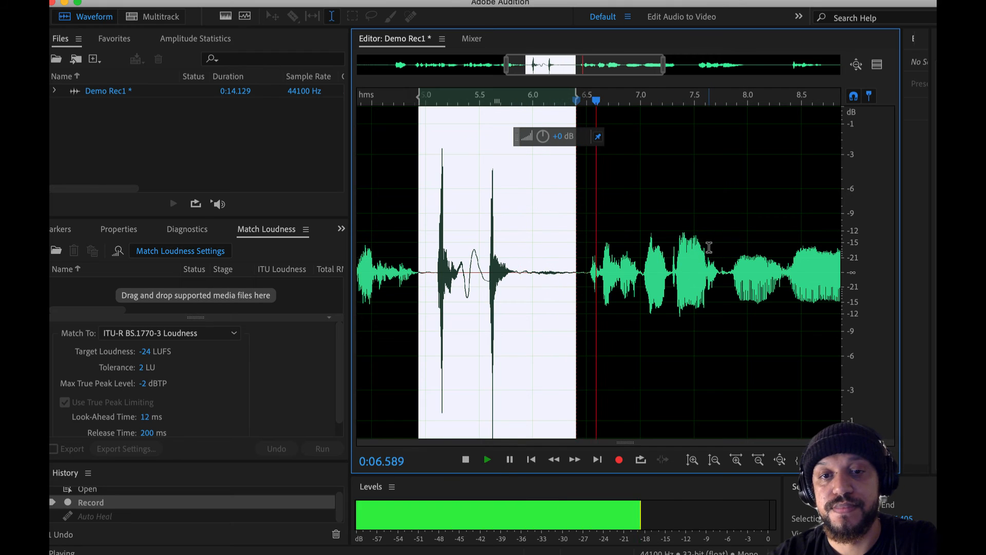
{"action": "key", "text": "space"}
{"action": "scroll", "coordinate": [634, 348], "scroll_direction": "down", "scroll_amount": 1}
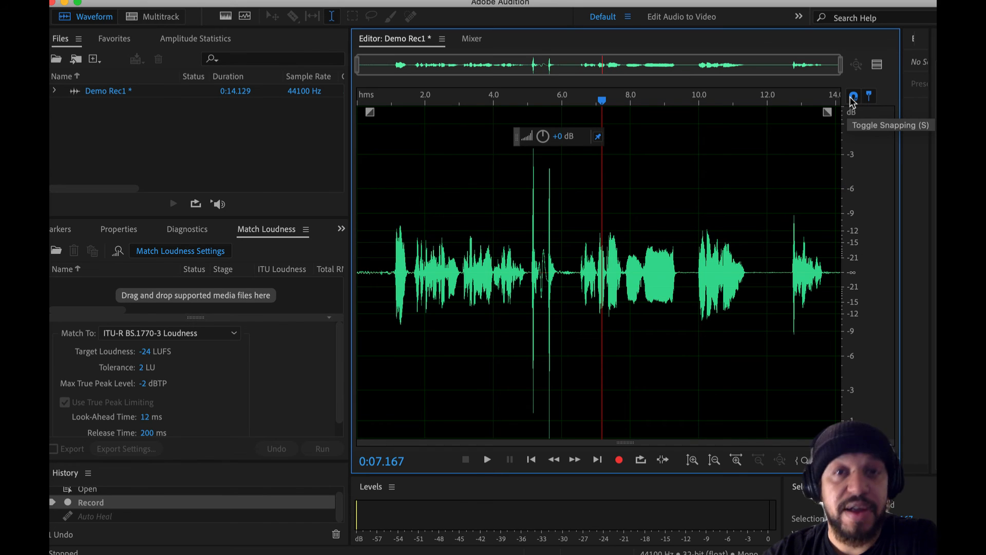
Turn snapping off and play the first words from about 0.9 seconds
{"action": "left_click", "coordinate": [853, 97]}
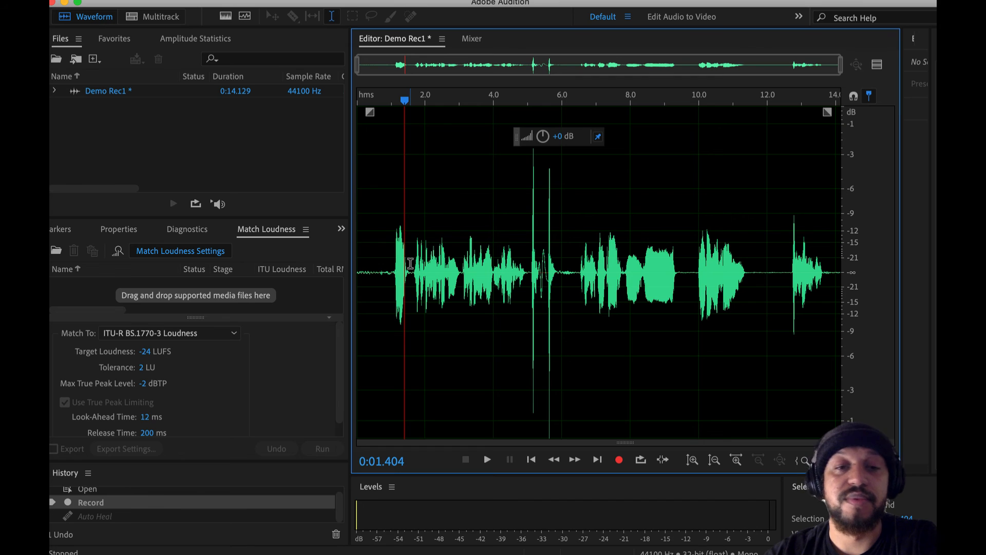
{"action": "left_click", "coordinate": [389, 265]}
{"action": "key", "text": "space"}
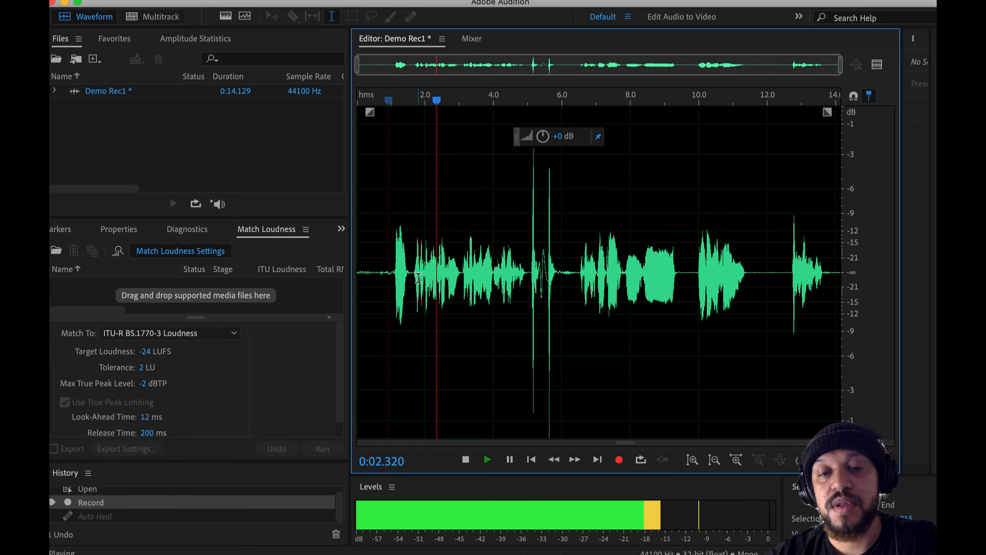
{"action": "key", "text": "space"}
Place the playhead at about 5.07 seconds, just before the first tall peak, with both peaks in close view
{"action": "left_click", "coordinate": [526, 271]}
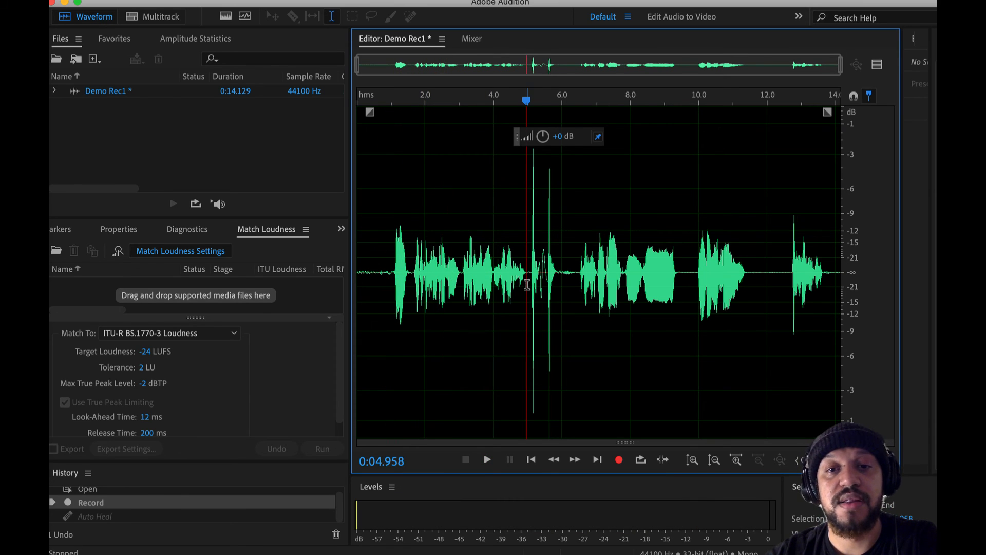
{"action": "scroll", "coordinate": [528, 294], "scroll_direction": "up", "scroll_amount": 5}
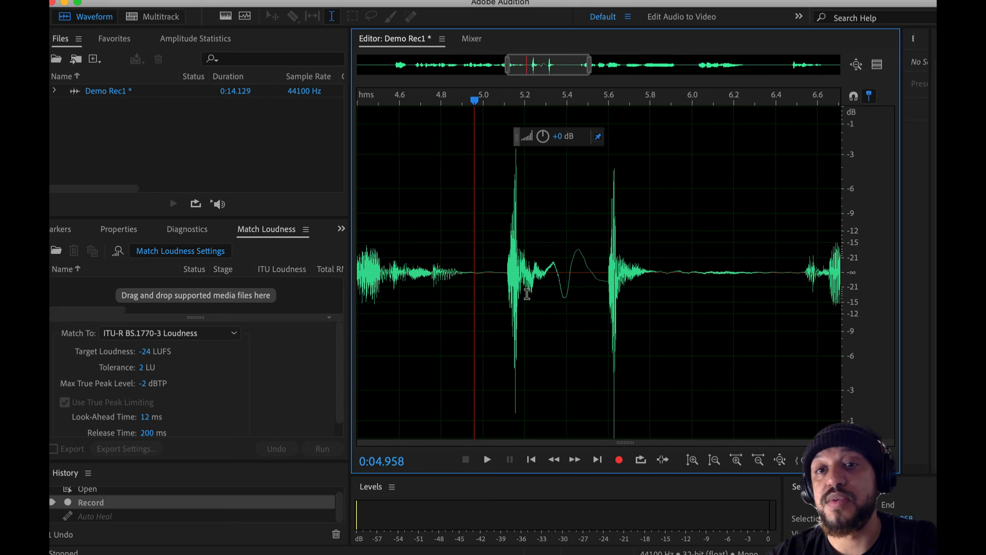
{"action": "left_click", "coordinate": [454, 268]}
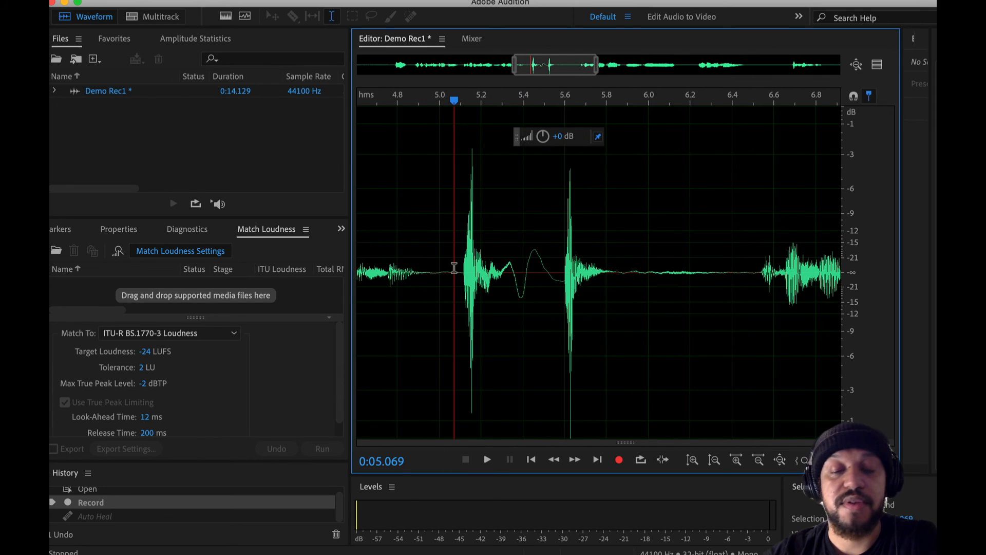
Add cue markers at about 5.07 seconds before the first tall peak and about 6.5 seconds before the next words
{"action": "key", "text": "m"}
{"action": "left_click", "coordinate": [753, 248]}
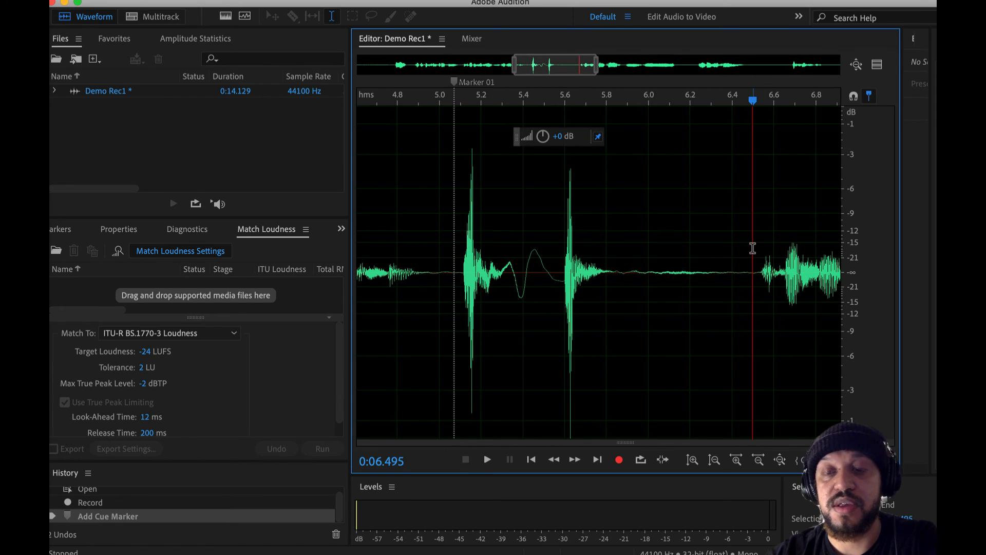
{"action": "key", "text": "m"}
{"action": "scroll", "coordinate": [572, 269], "scroll_direction": "down", "scroll_amount": 3}
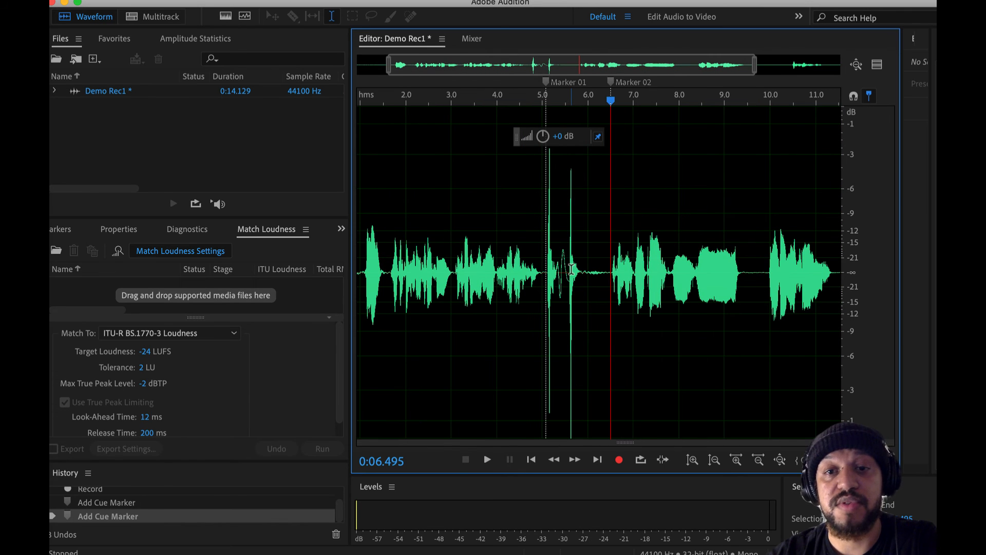
Try selecting backwards from the second marker towards the first with snapping off
{"action": "left_click", "coordinate": [602, 263]}
{"action": "left_click", "coordinate": [584, 260]}
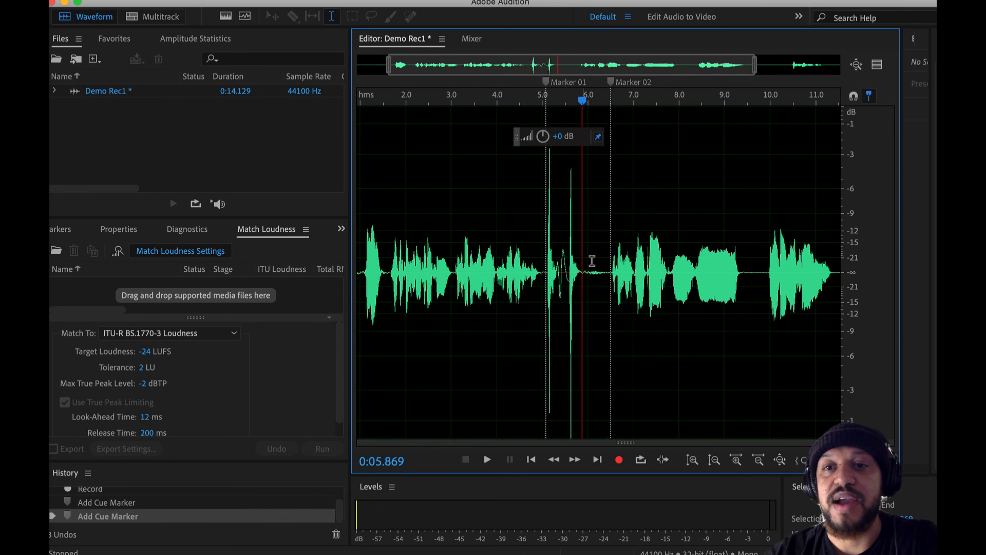
{"action": "left_click", "coordinate": [642, 245]}
{"action": "mouse_move", "coordinate": [611, 256]}
{"action": "left_mouse_down"}
{"action": "mouse_move", "coordinate": [529, 262]}
{"action": "mouse_move", "coordinate": [611, 286]}
{"action": "mouse_move", "coordinate": [491, 262]}
{"action": "mouse_move", "coordinate": [573, 262]}
{"action": "mouse_move", "coordinate": [564, 245]}
{"action": "left_mouse_up"}
Turn snapping on and select the audio from Marker 02 back to Marker 01
{"action": "left_click", "coordinate": [763, 165]}
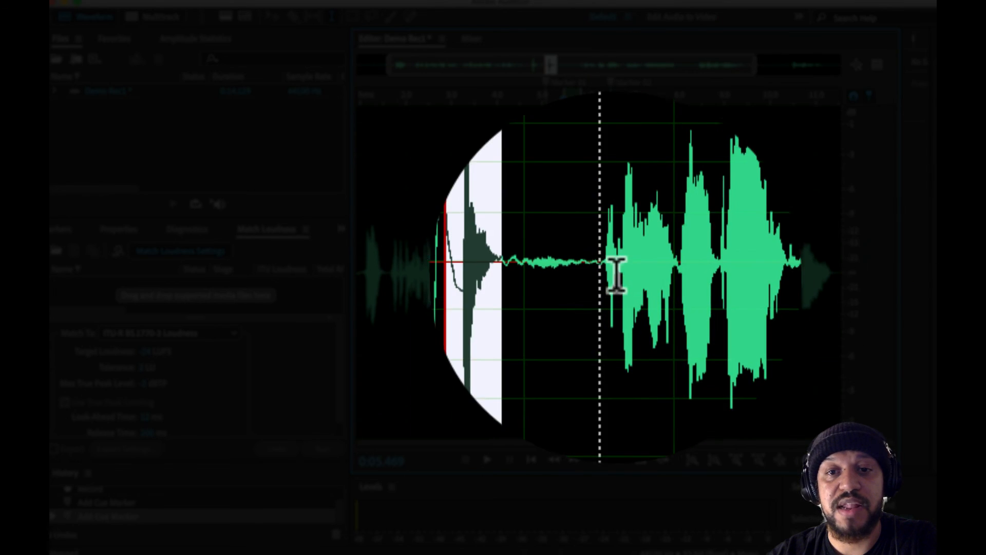
{"action": "left_click", "coordinate": [609, 277]}
{"action": "left_click_drag", "start_coordinate": [610, 276], "coordinate": [548, 276]}
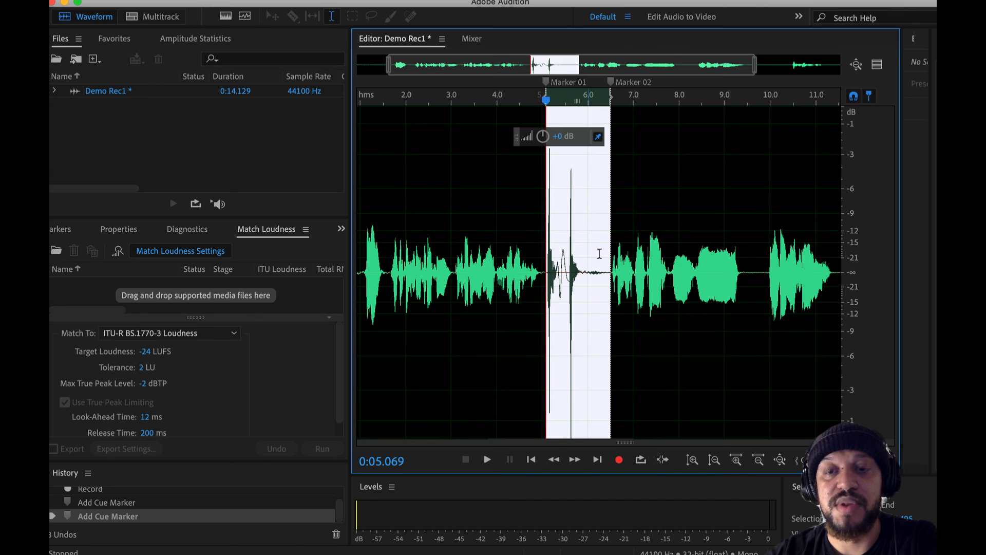
Delete the selected audio between the two markers and undo the deletion
{"action": "key", "text": "Delete"}
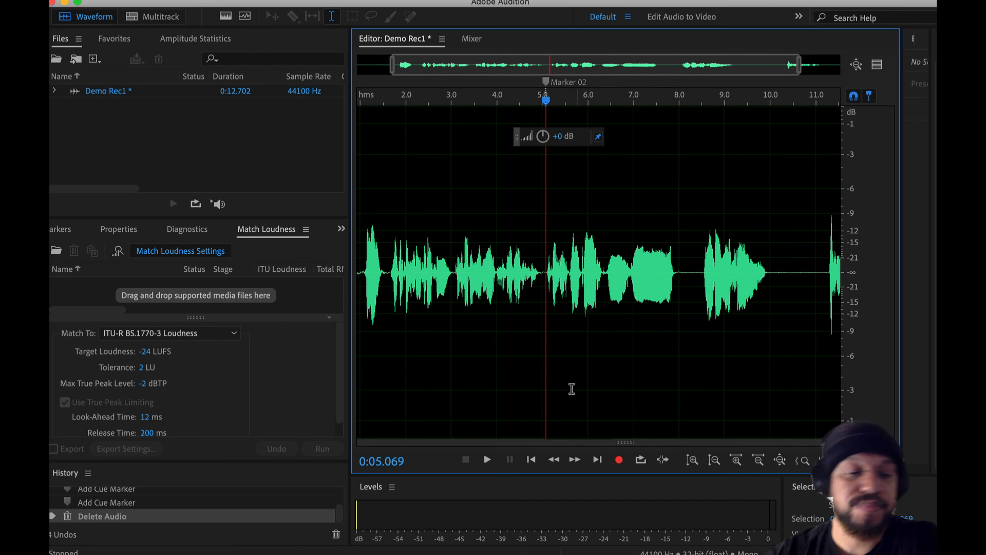
{"action": "key", "text": "super+z"}
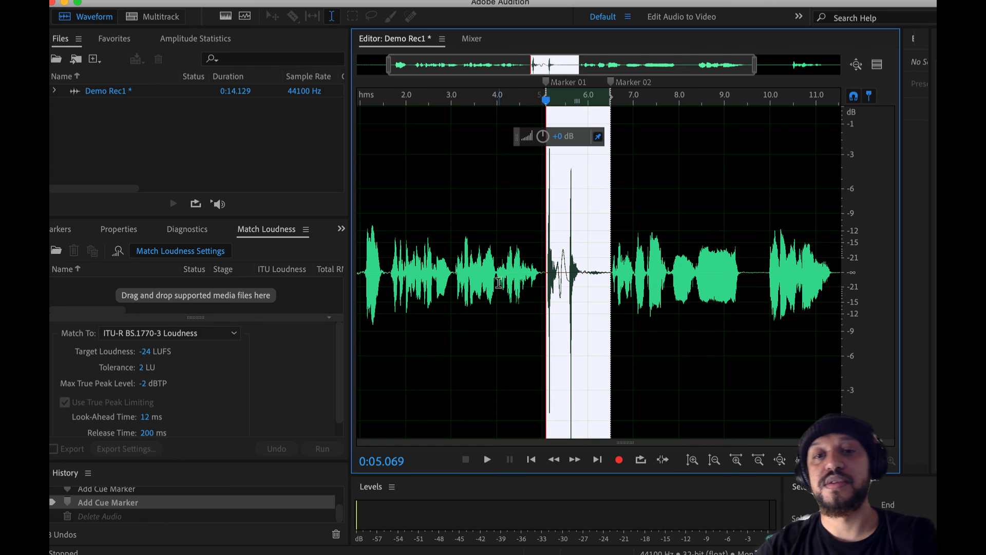
Play from about 4 seconds through both tall peaks and stop at about 6.4 seconds, just before Marker 02
{"action": "left_click", "coordinate": [511, 277]}
{"action": "key", "text": "space"}
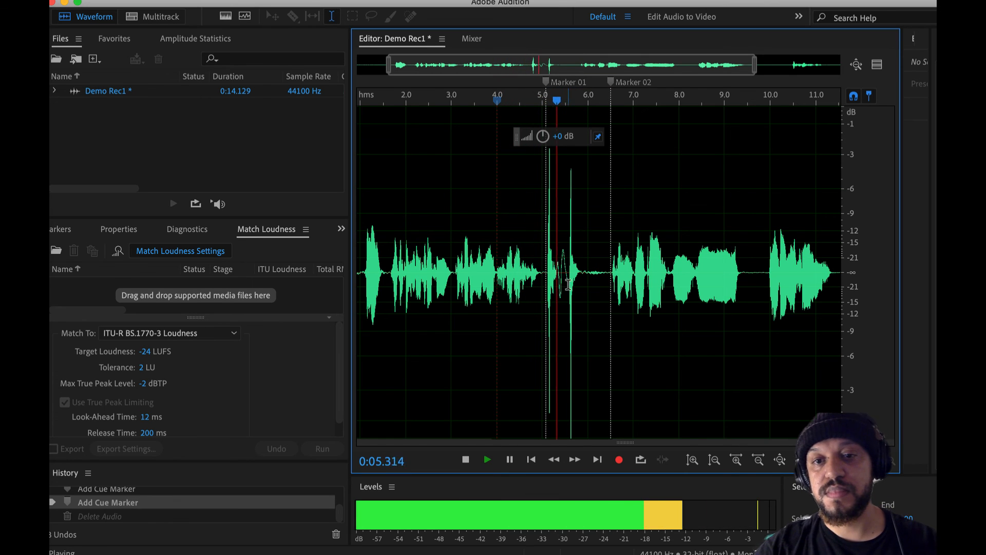
{"action": "key", "text": "space"}
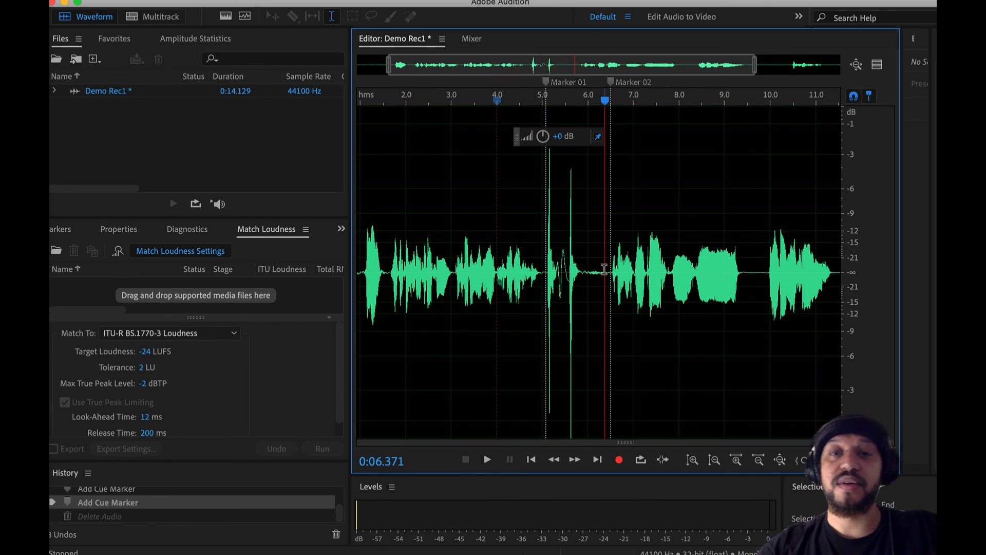
Reselect the audio between Marker 01 and Marker 02 and delete it, undoing and redoing the deletion to compare the file's duration
{"action": "mouse_move", "coordinate": [611, 274]}
{"action": "left_mouse_down"}
{"action": "mouse_move", "coordinate": [536, 277]}
{"action": "mouse_move", "coordinate": [546, 278]}
{"action": "left_mouse_up"}
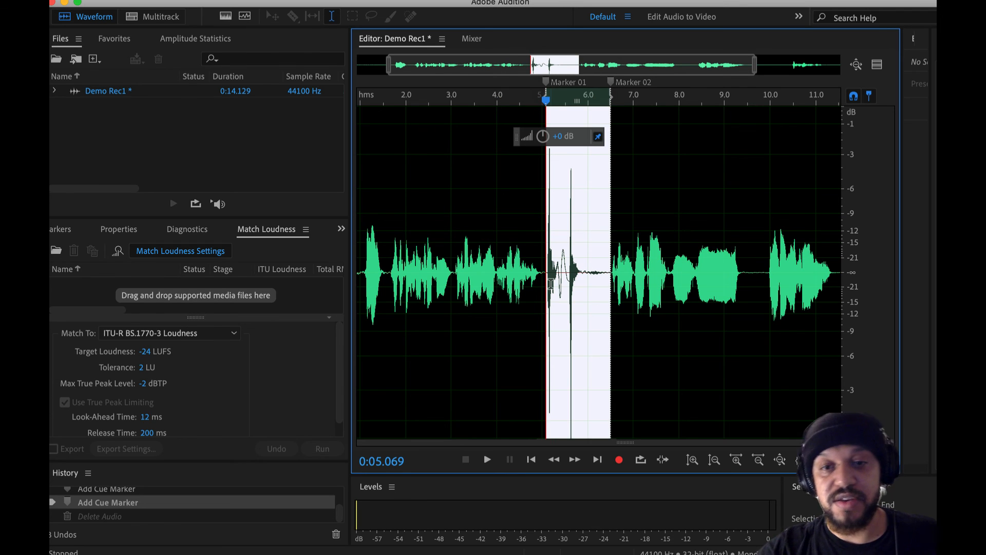
{"action": "key", "text": "Delete"}
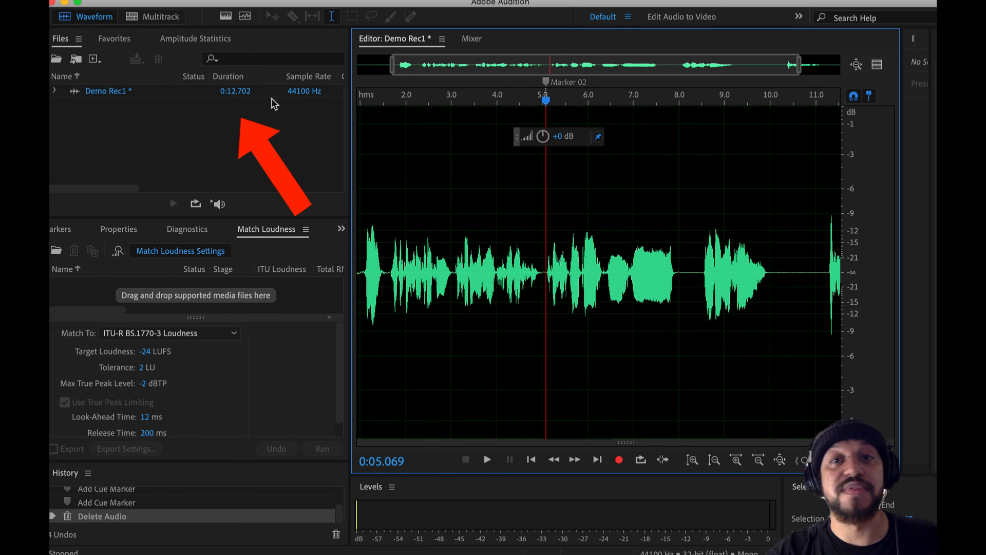
{"action": "key", "text": "super+z"}
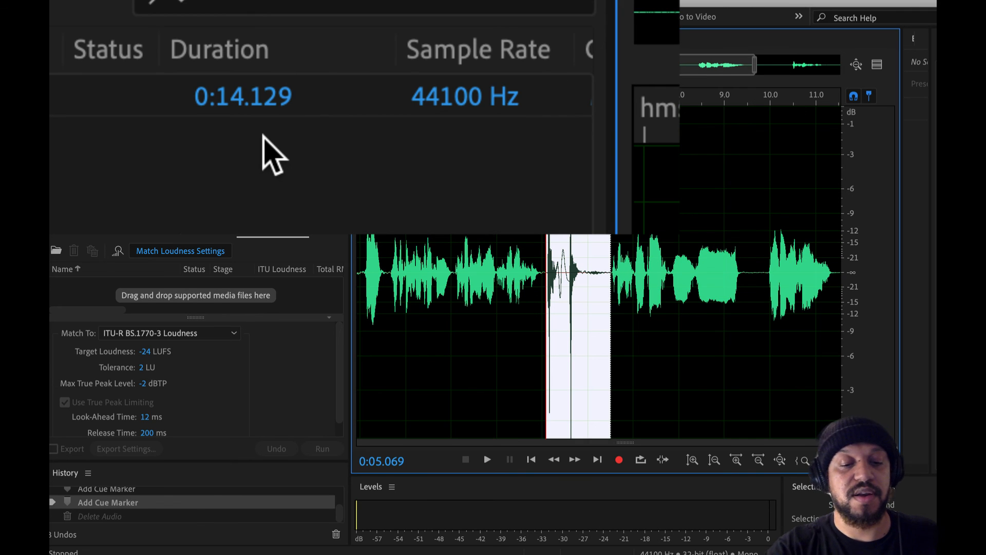
{"action": "key", "text": "super+shift+z"}
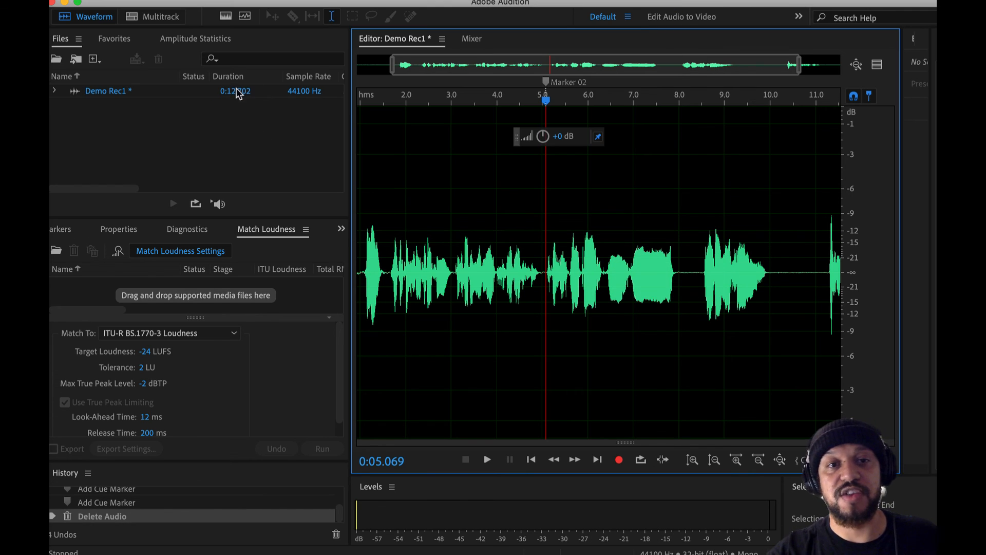
Look over the shortened recording at full length and place the playhead at about 7.27 seconds
{"action": "left_click", "coordinate": [459, 133]}
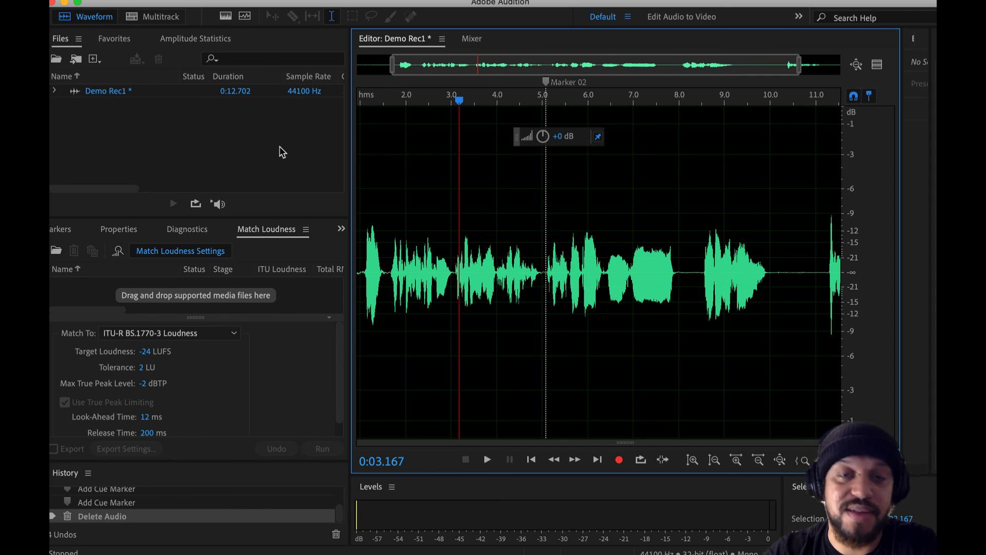
{"action": "left_click", "coordinate": [455, 245]}
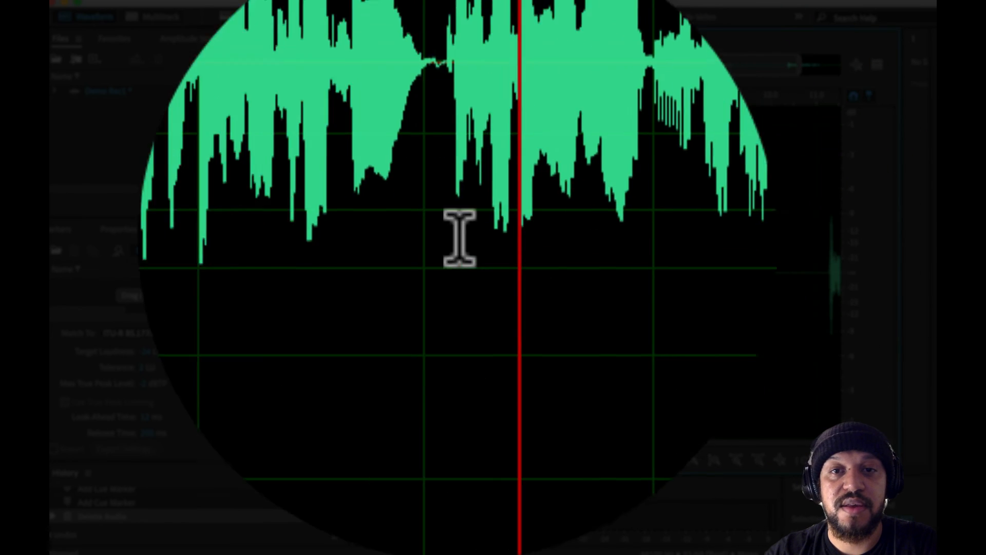
{"action": "scroll", "coordinate": [631, 297], "scroll_direction": "right", "scroll_amount": 1}
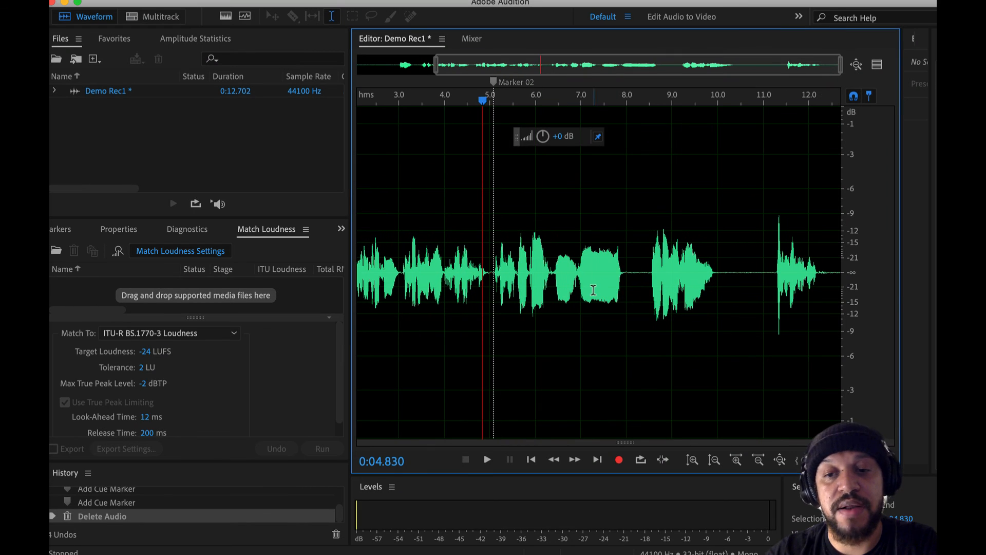
{"action": "left_click", "coordinate": [593, 290]}
{"action": "scroll", "coordinate": [699, 294], "scroll_direction": "down", "scroll_amount": 1}
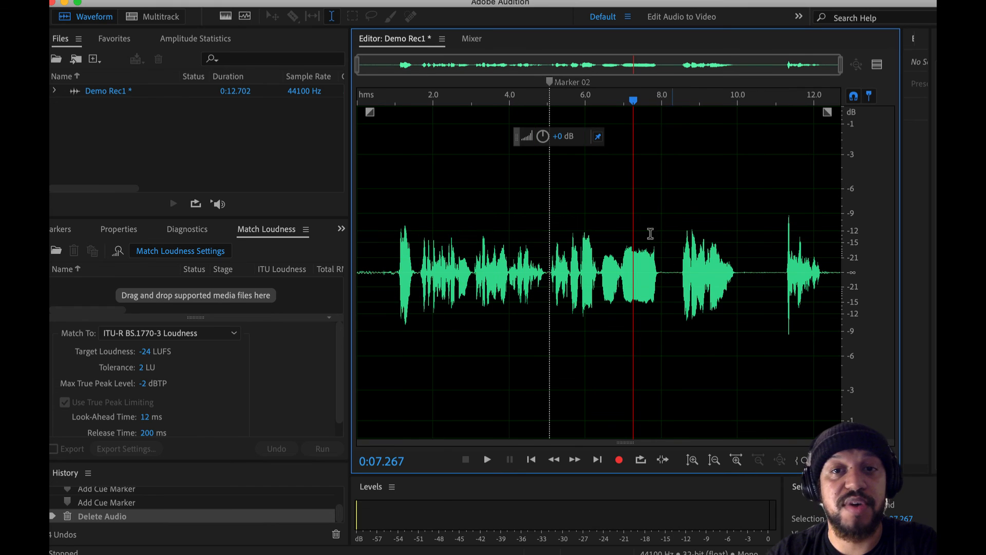